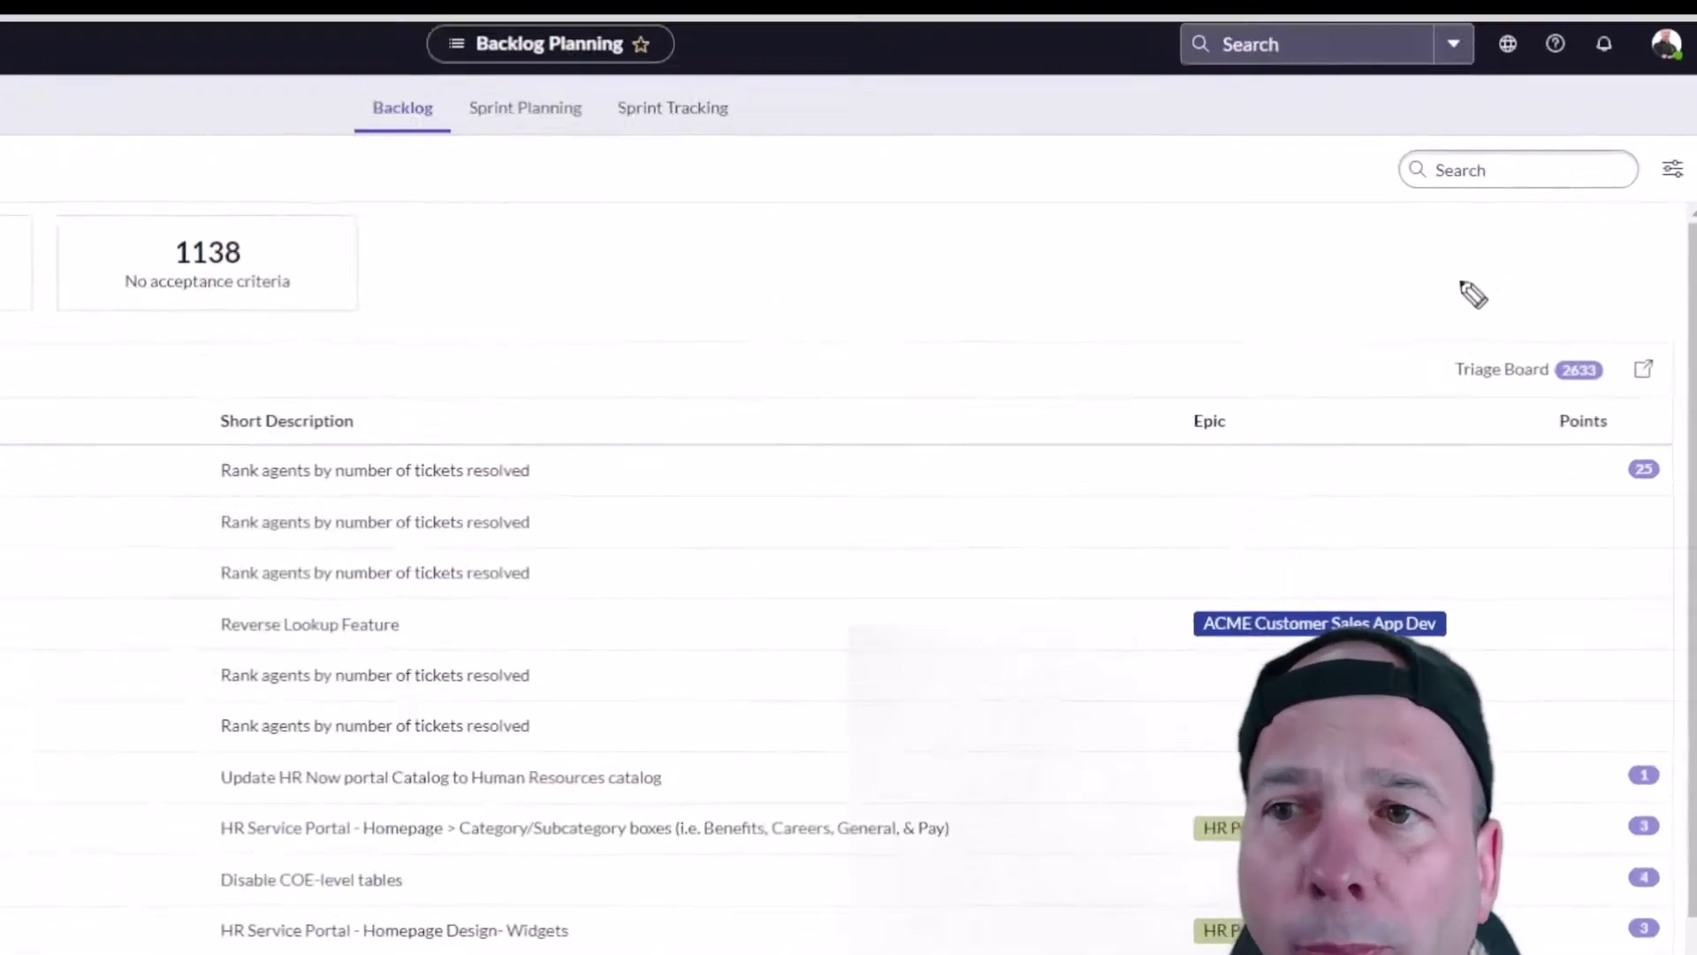
Open the Dev Heads backlog stories as the full 1,142-record Stories list
mouse_move(1519, 262)
left_mouse_down()
mouse_move(1650, 264)
mouse_move(1651, 289)
left_mouse_up()
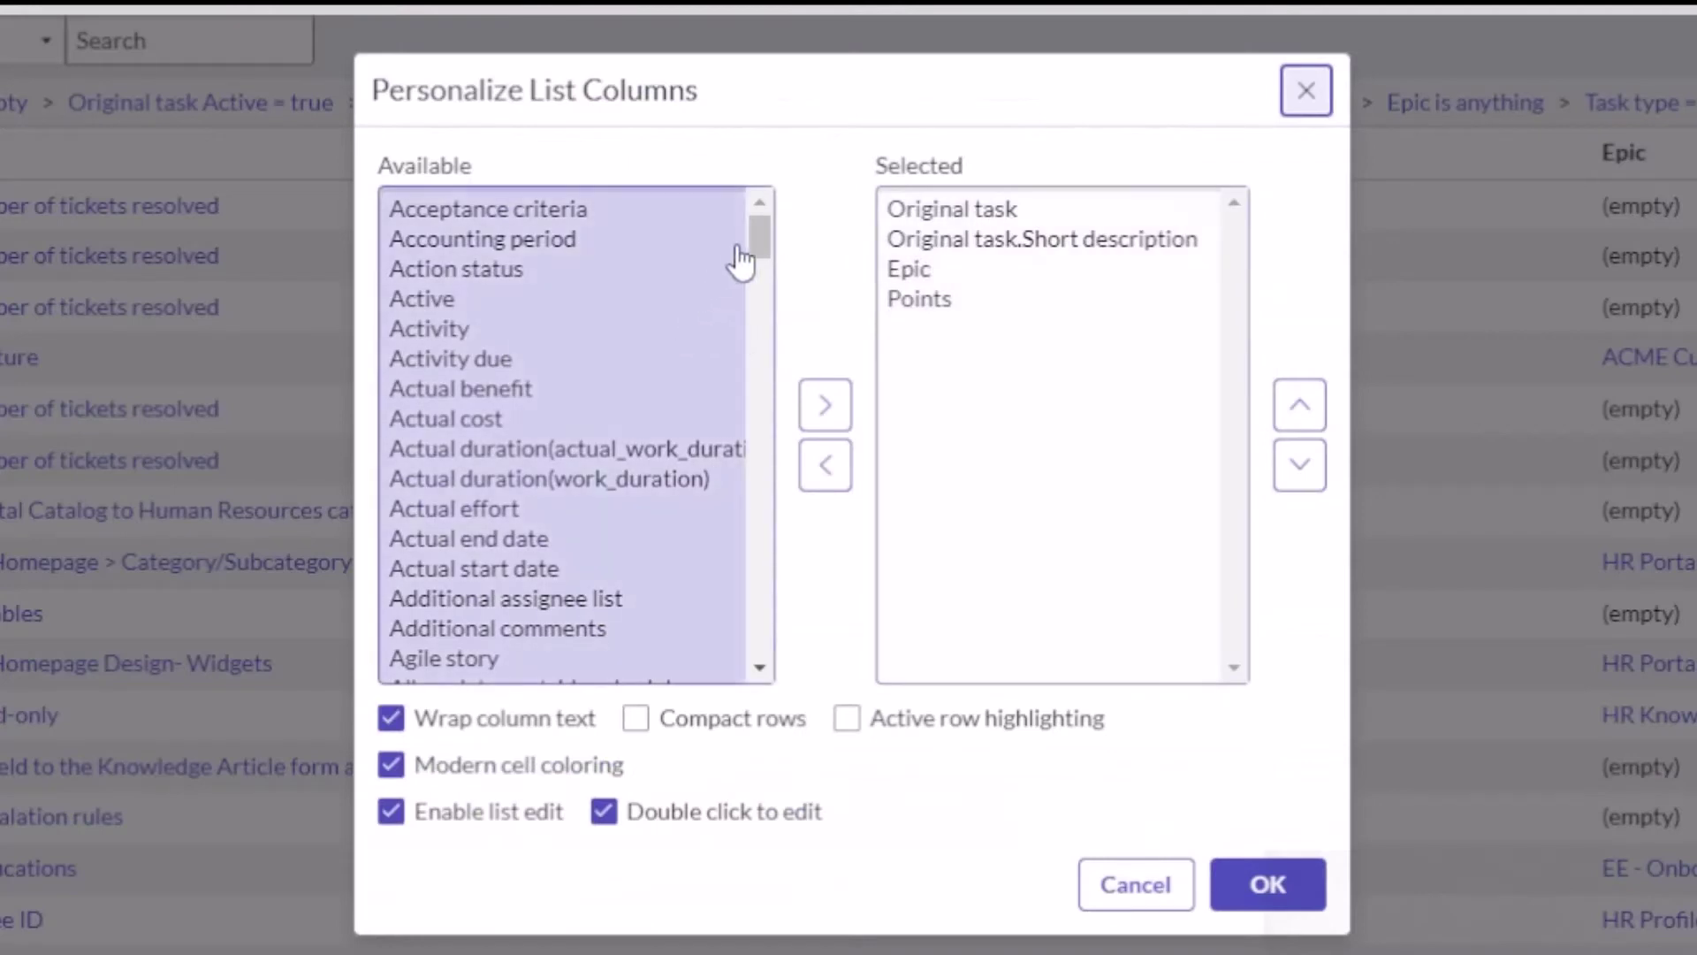
Add the Assignment group column and position it second, directly after Original task
left_click_drag(756, 240, 758, 251)
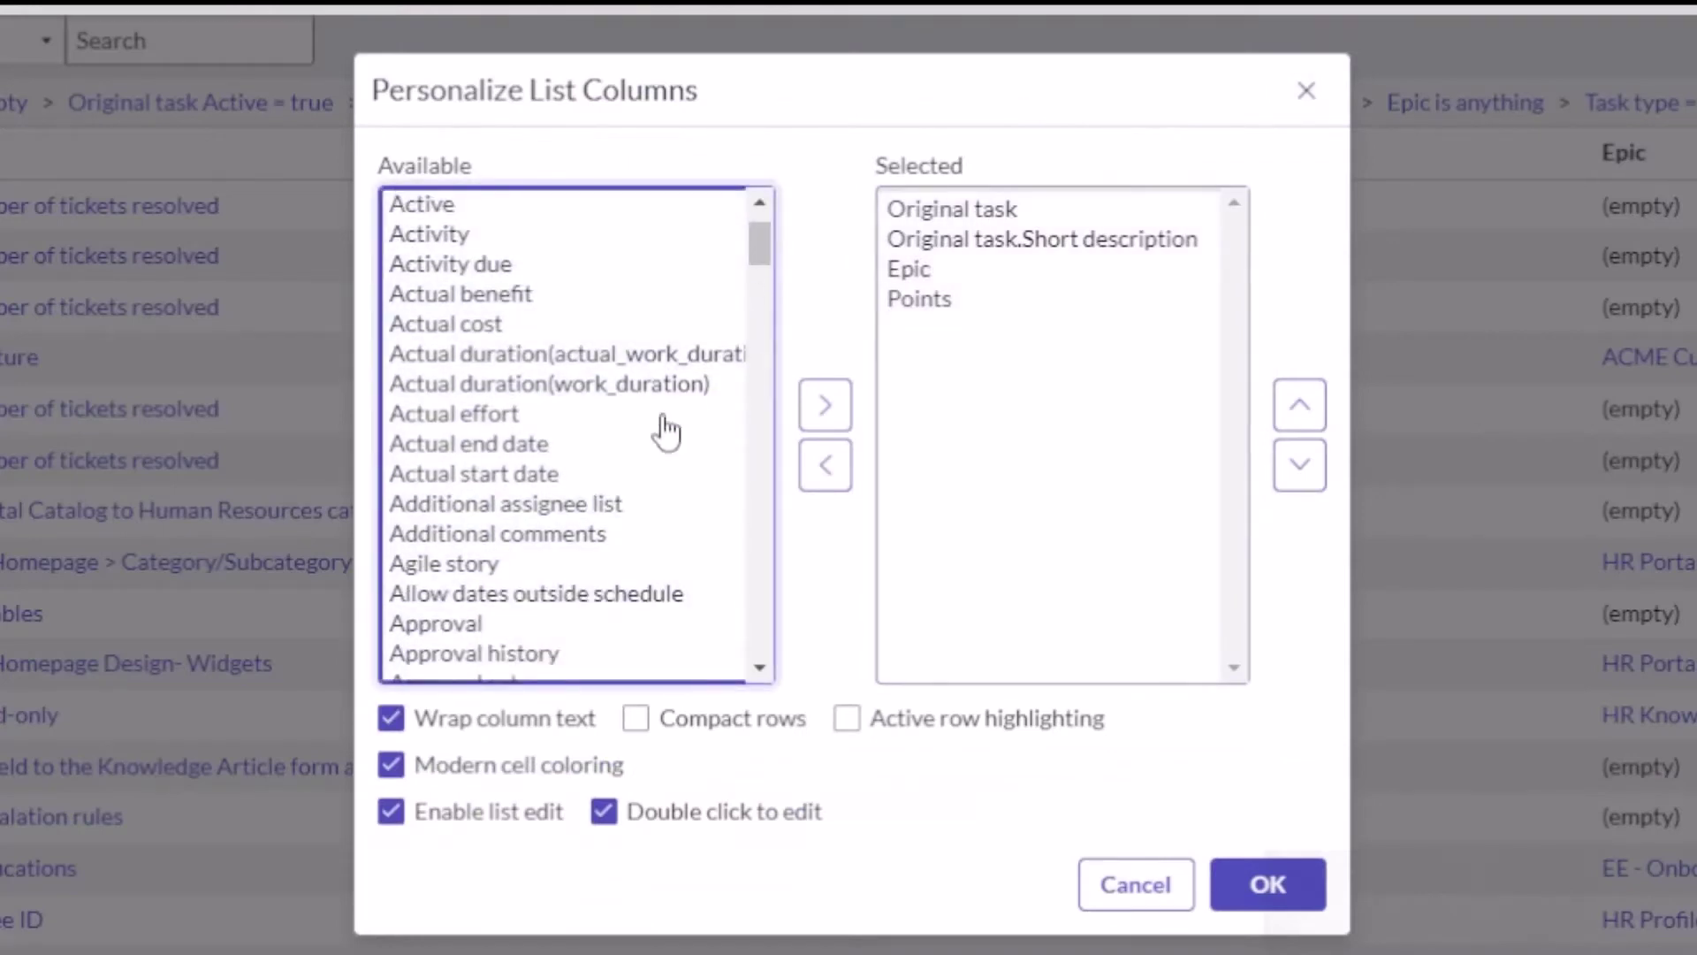
scroll(530, 553, "down", 3)
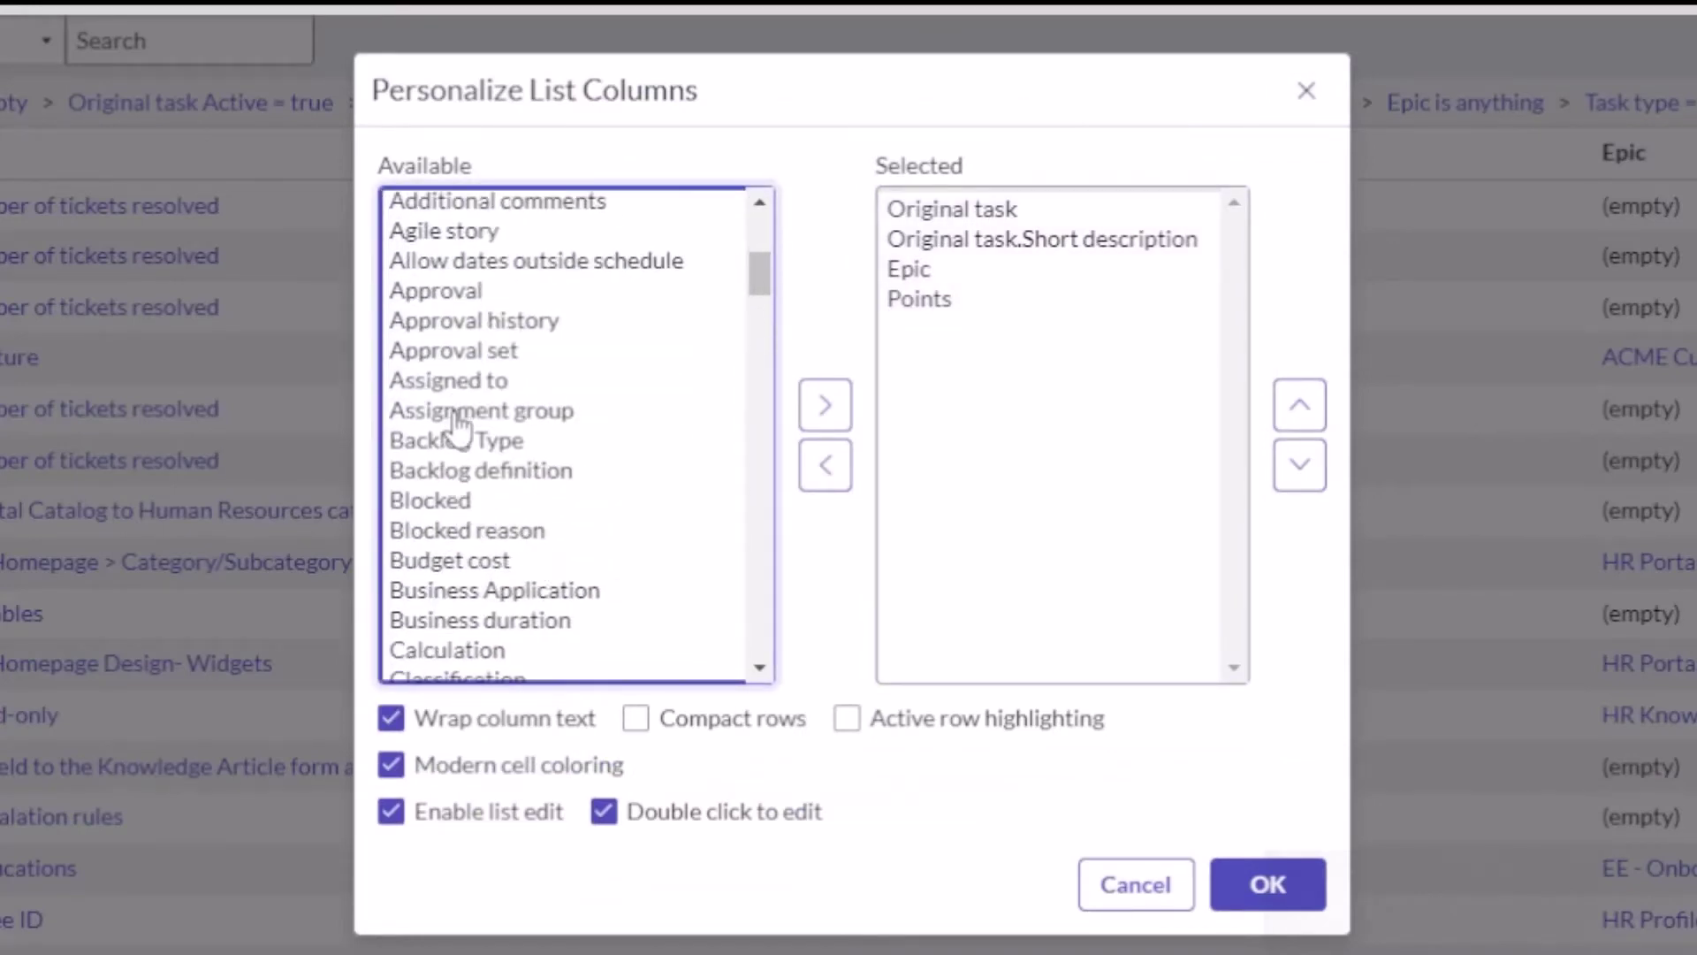
left_click(455, 412)
left_click(825, 407)
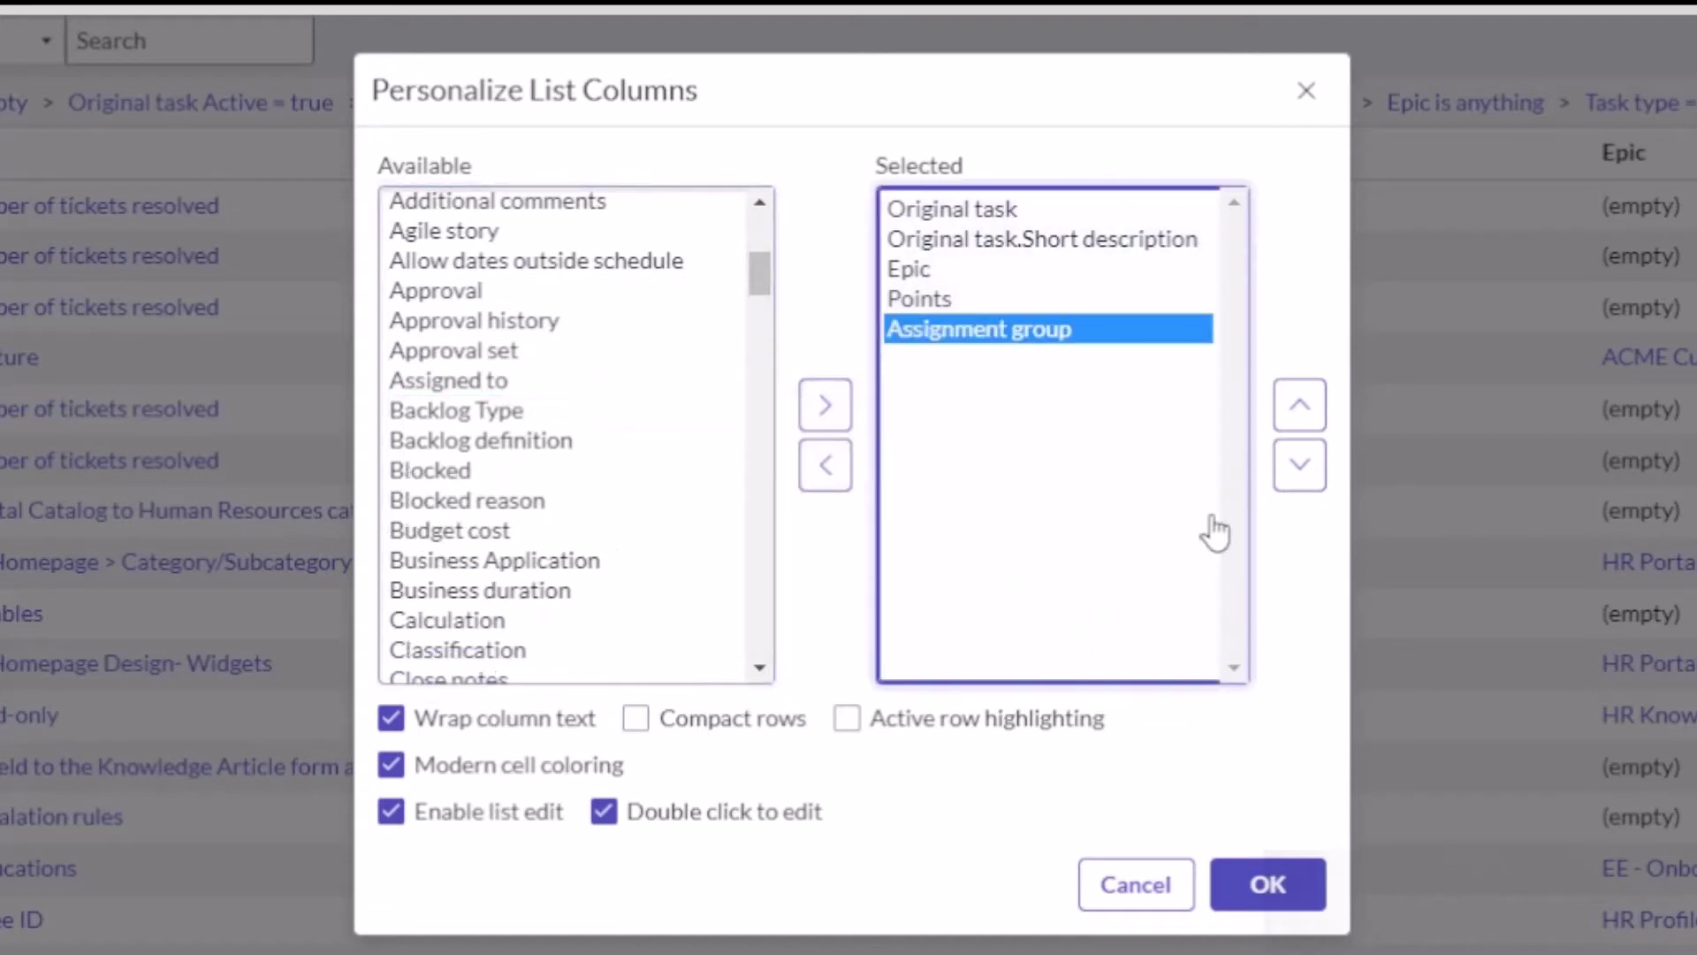
left_click(1298, 409)
double_click(1298, 408)
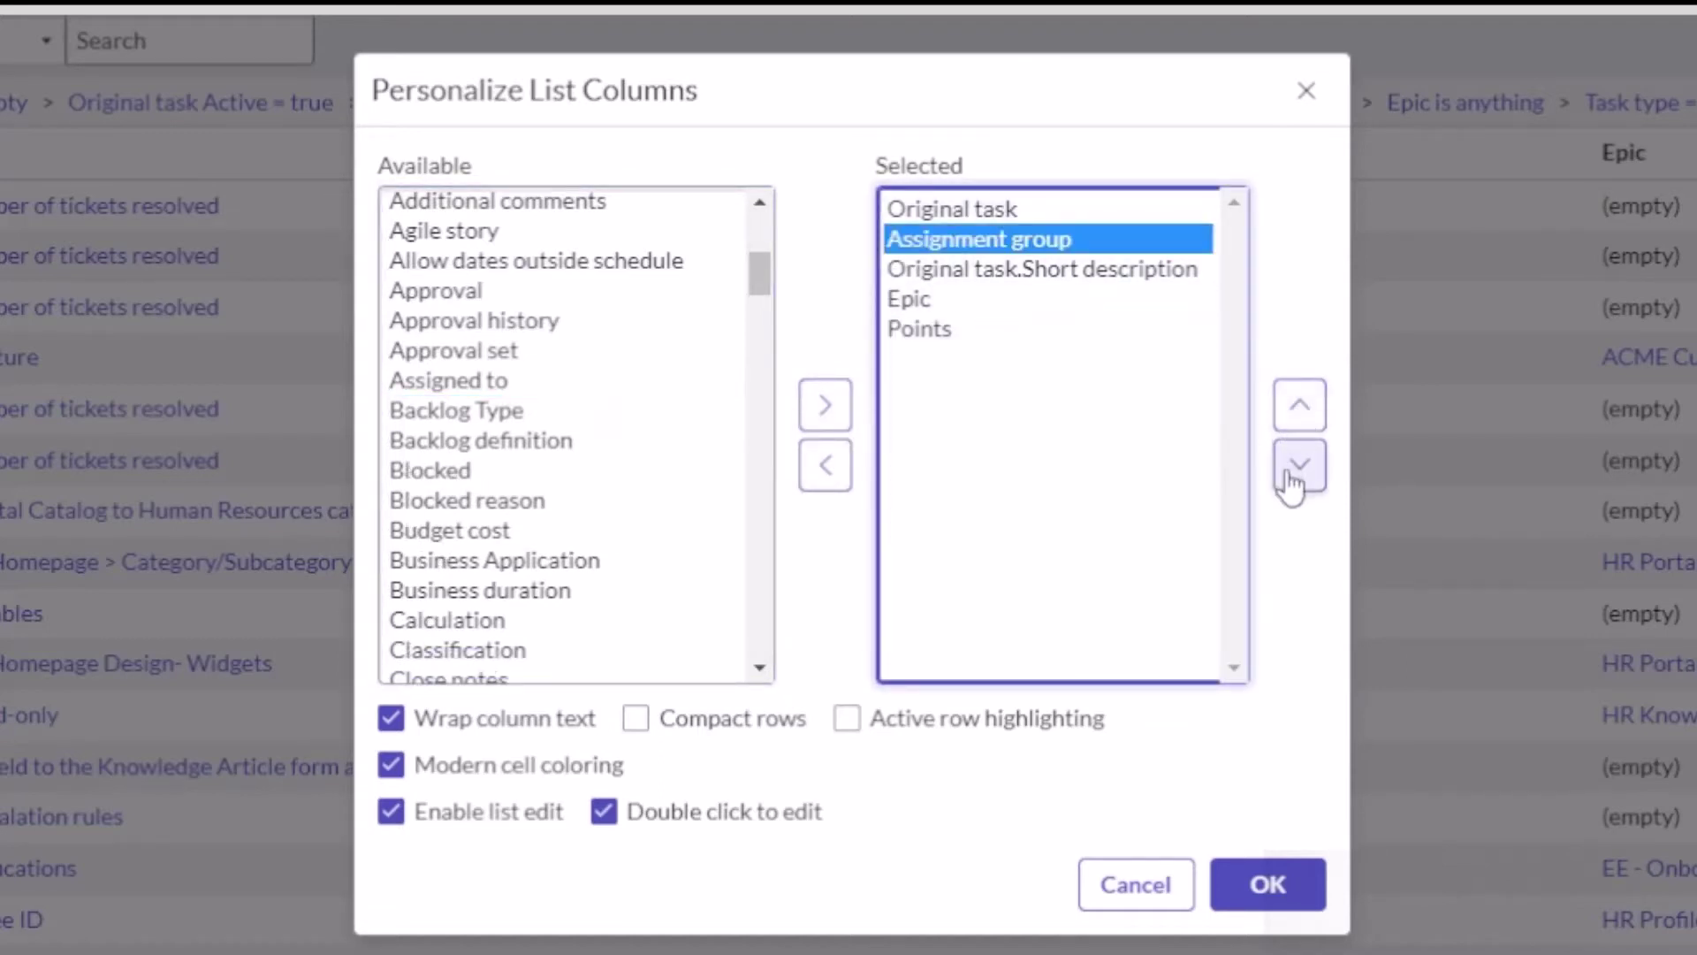
triple_click(1293, 469)
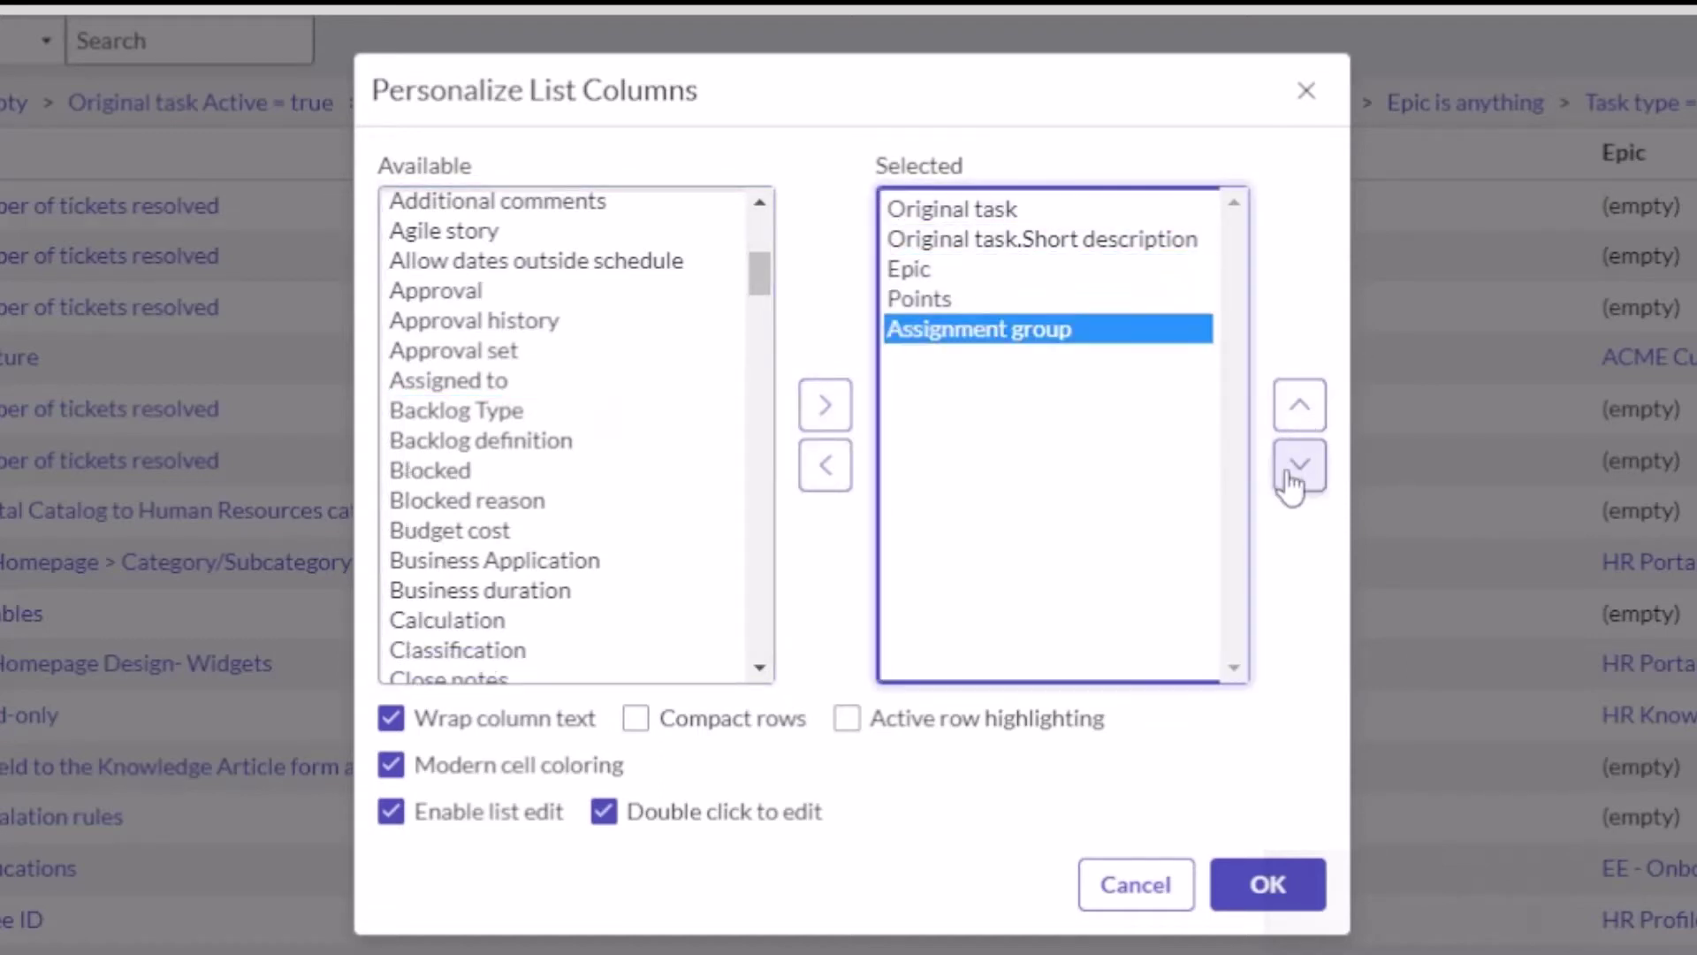
triple_click(1300, 415)
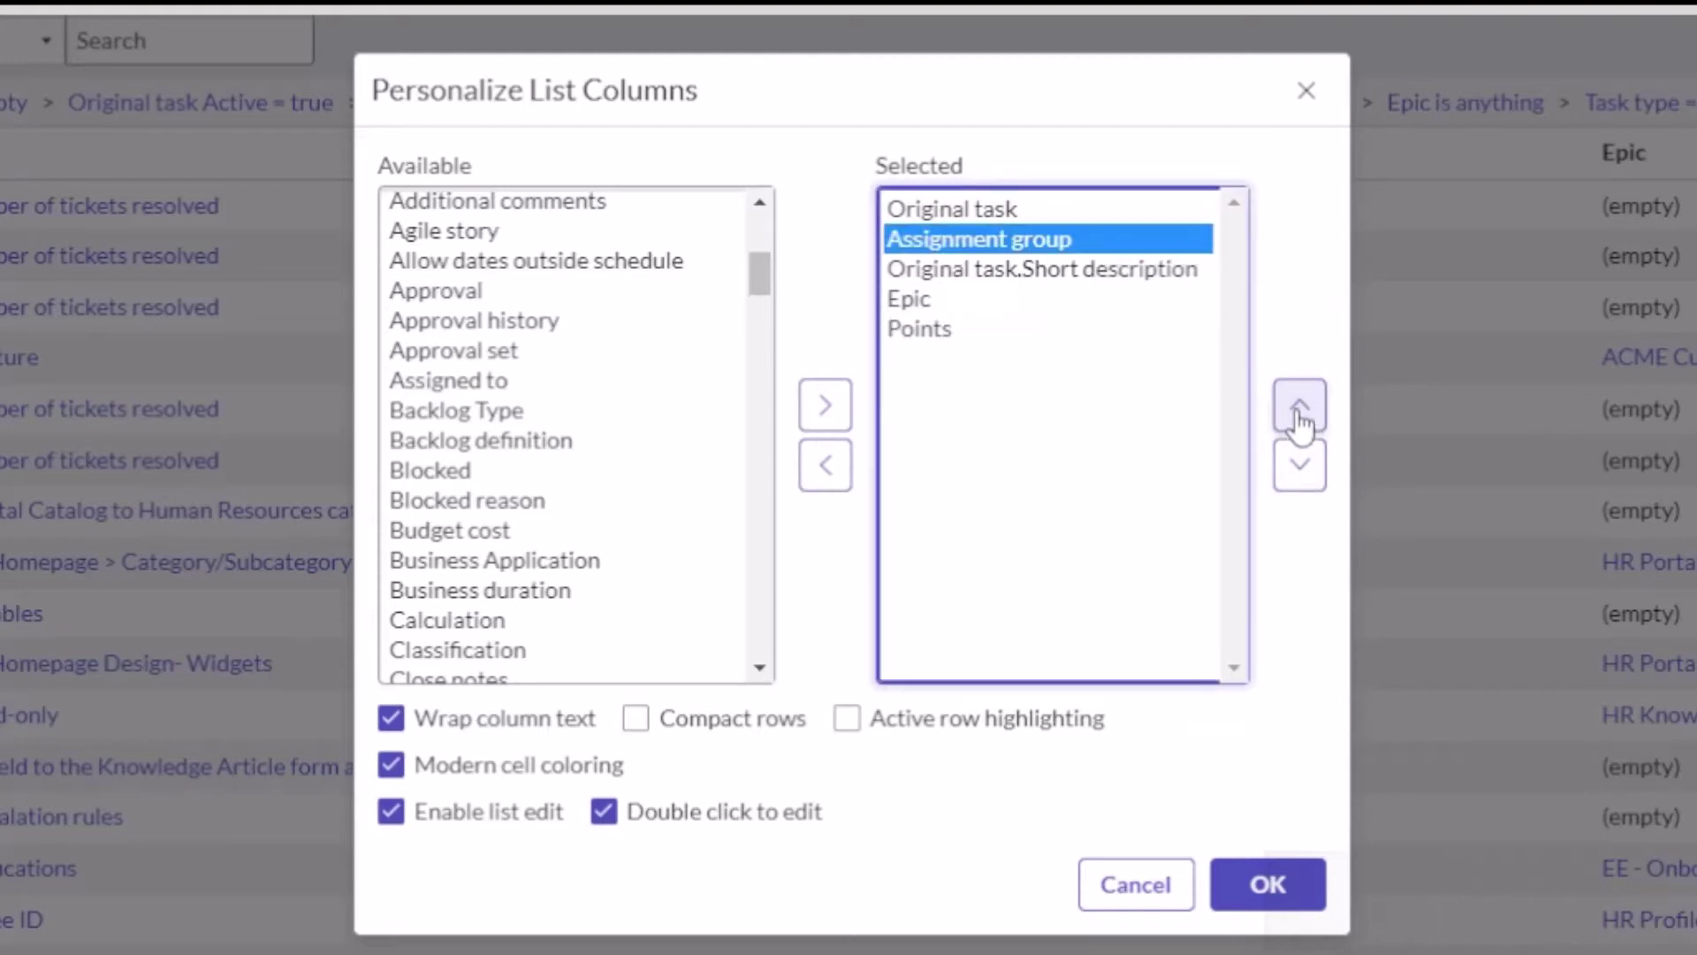
left_click(1319, 900)
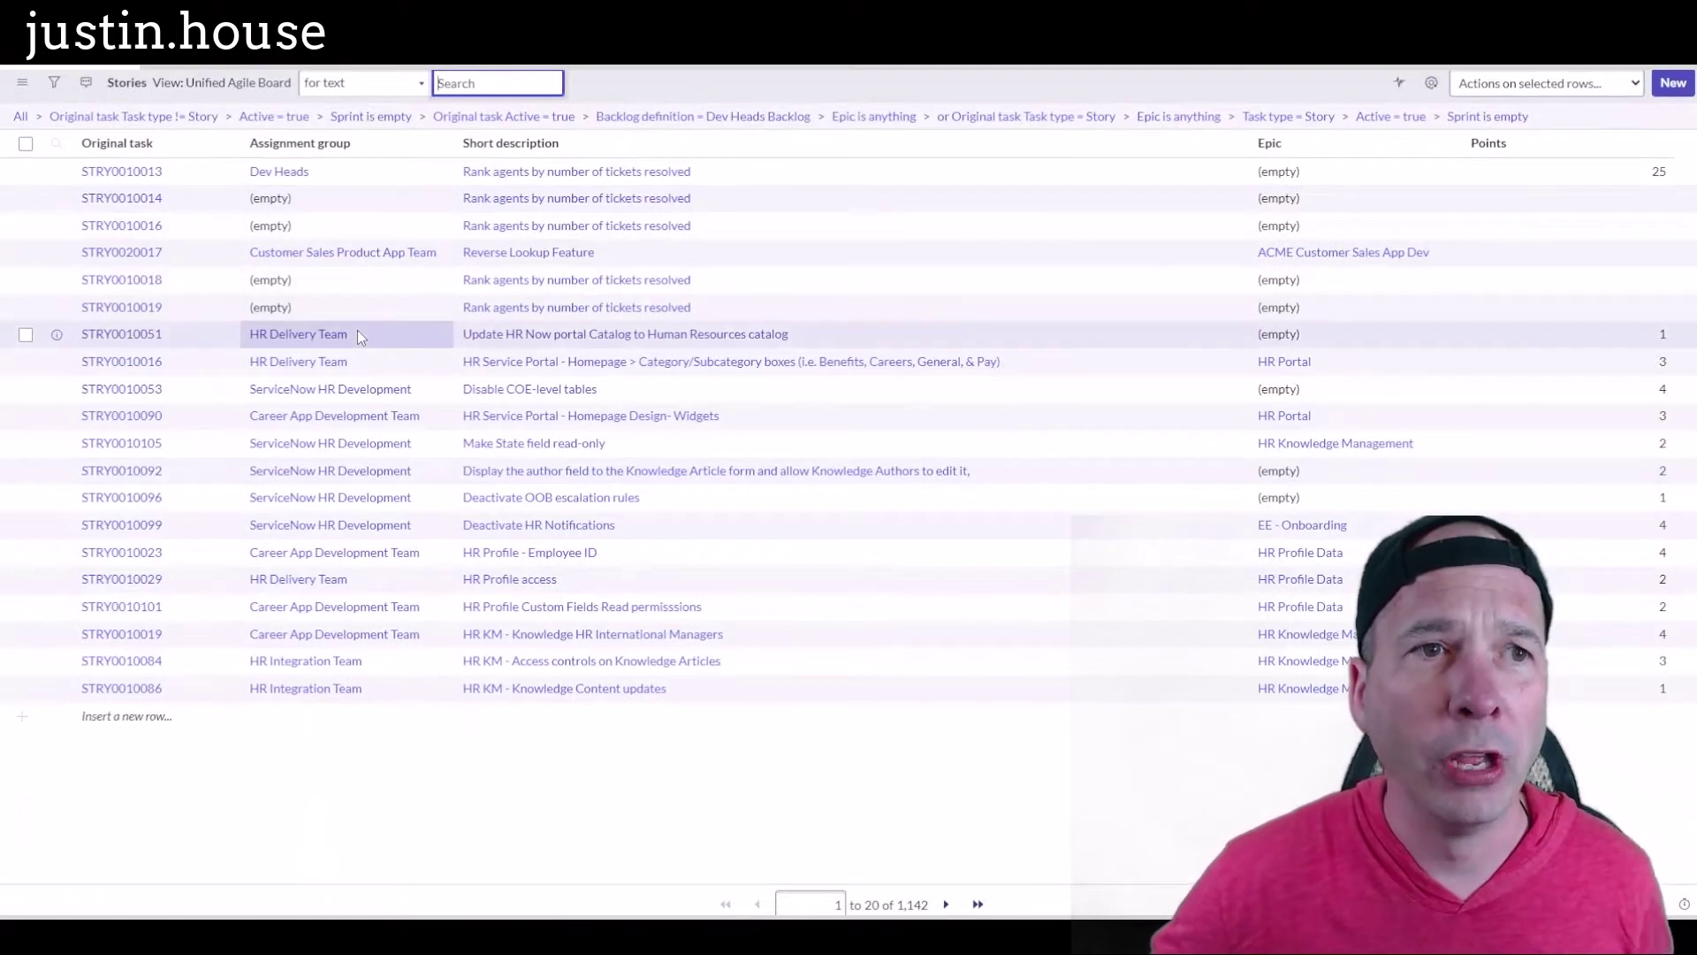
Filter to stories with an empty Assignment group and set nine of them to Dev Heads
right_click(278, 200)
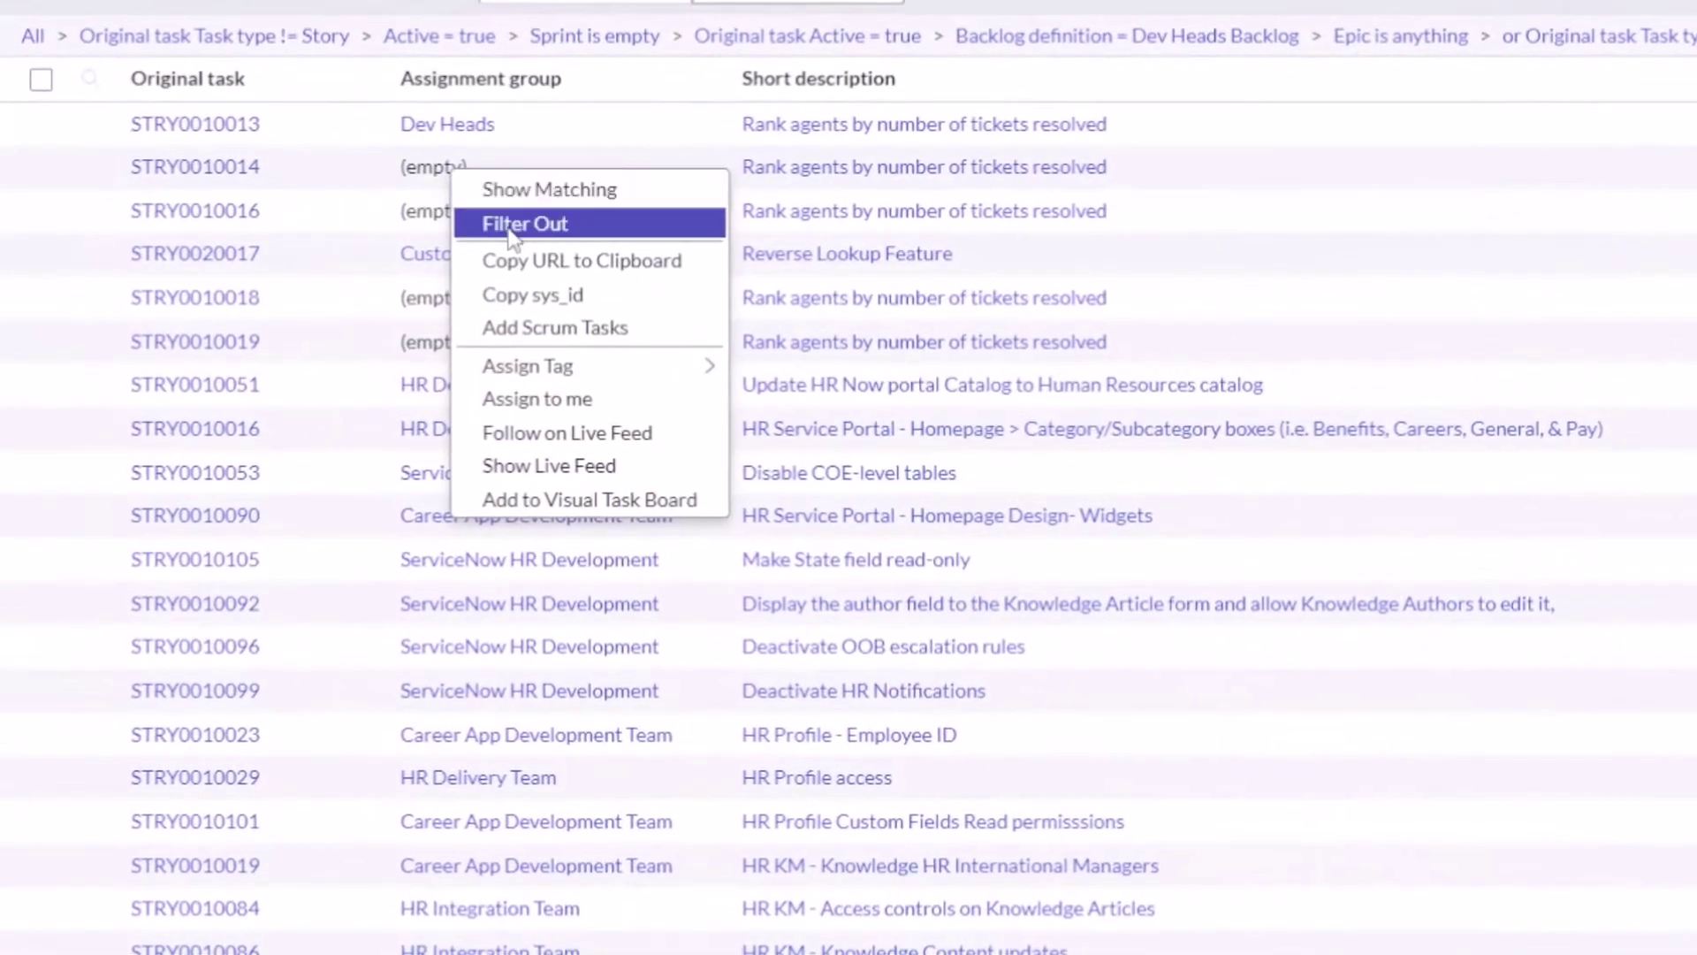
left_click(484, 196)
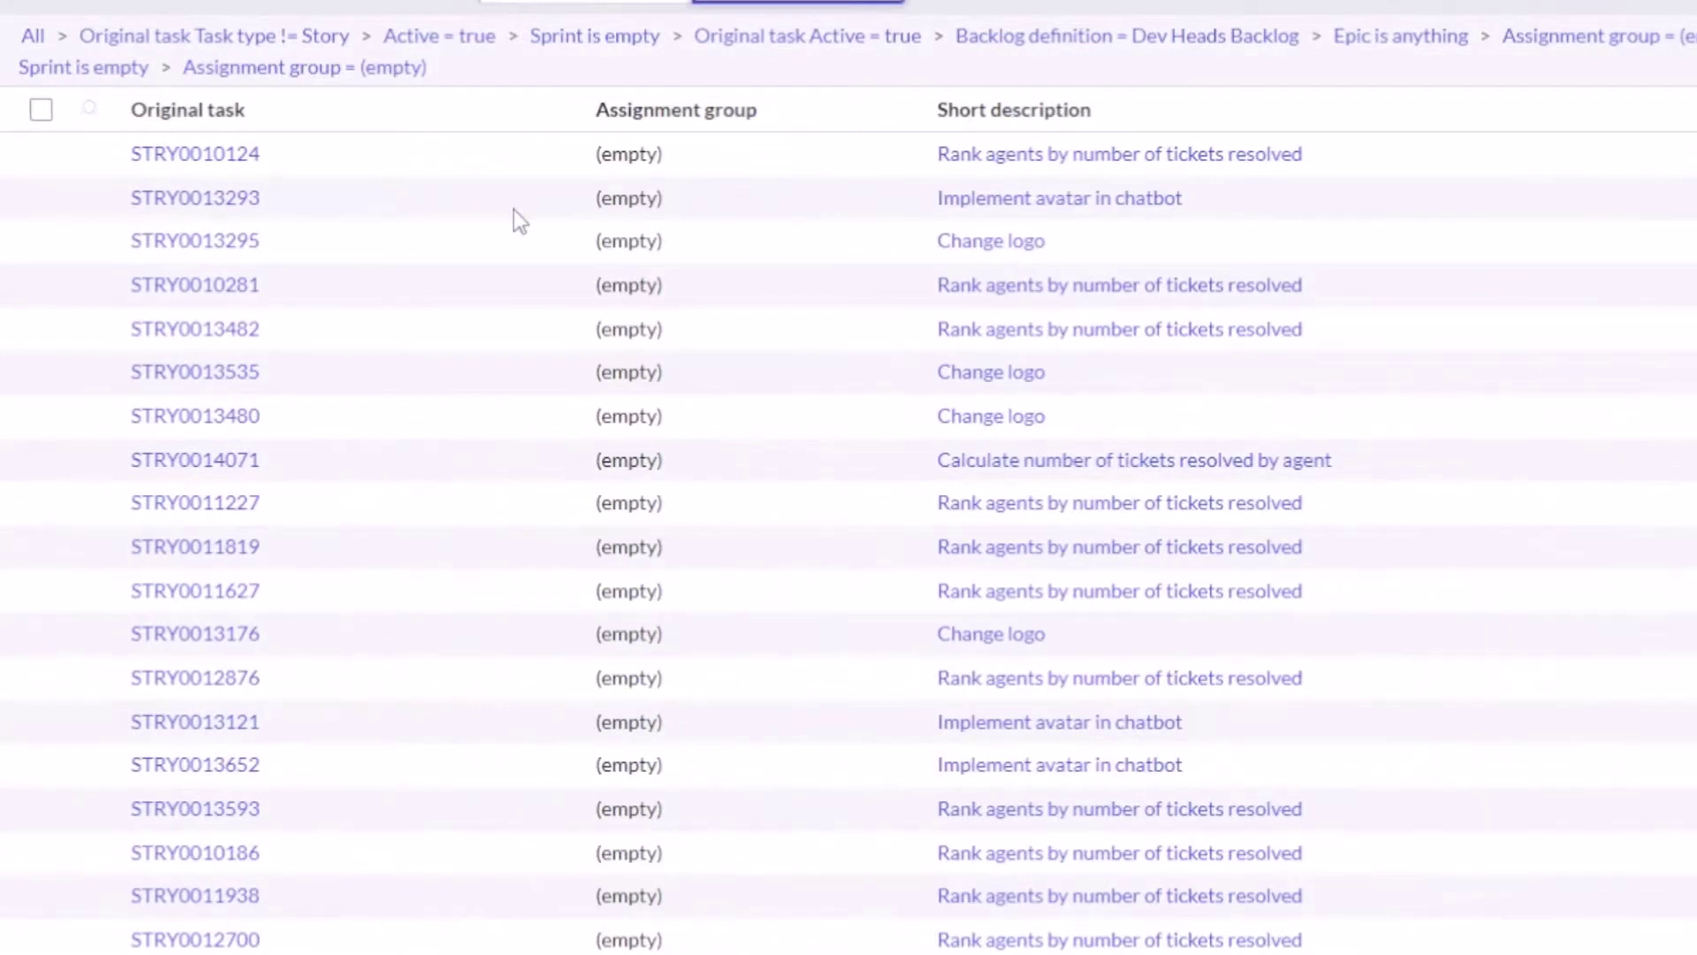
left_click_drag(764, 158, 792, 496)
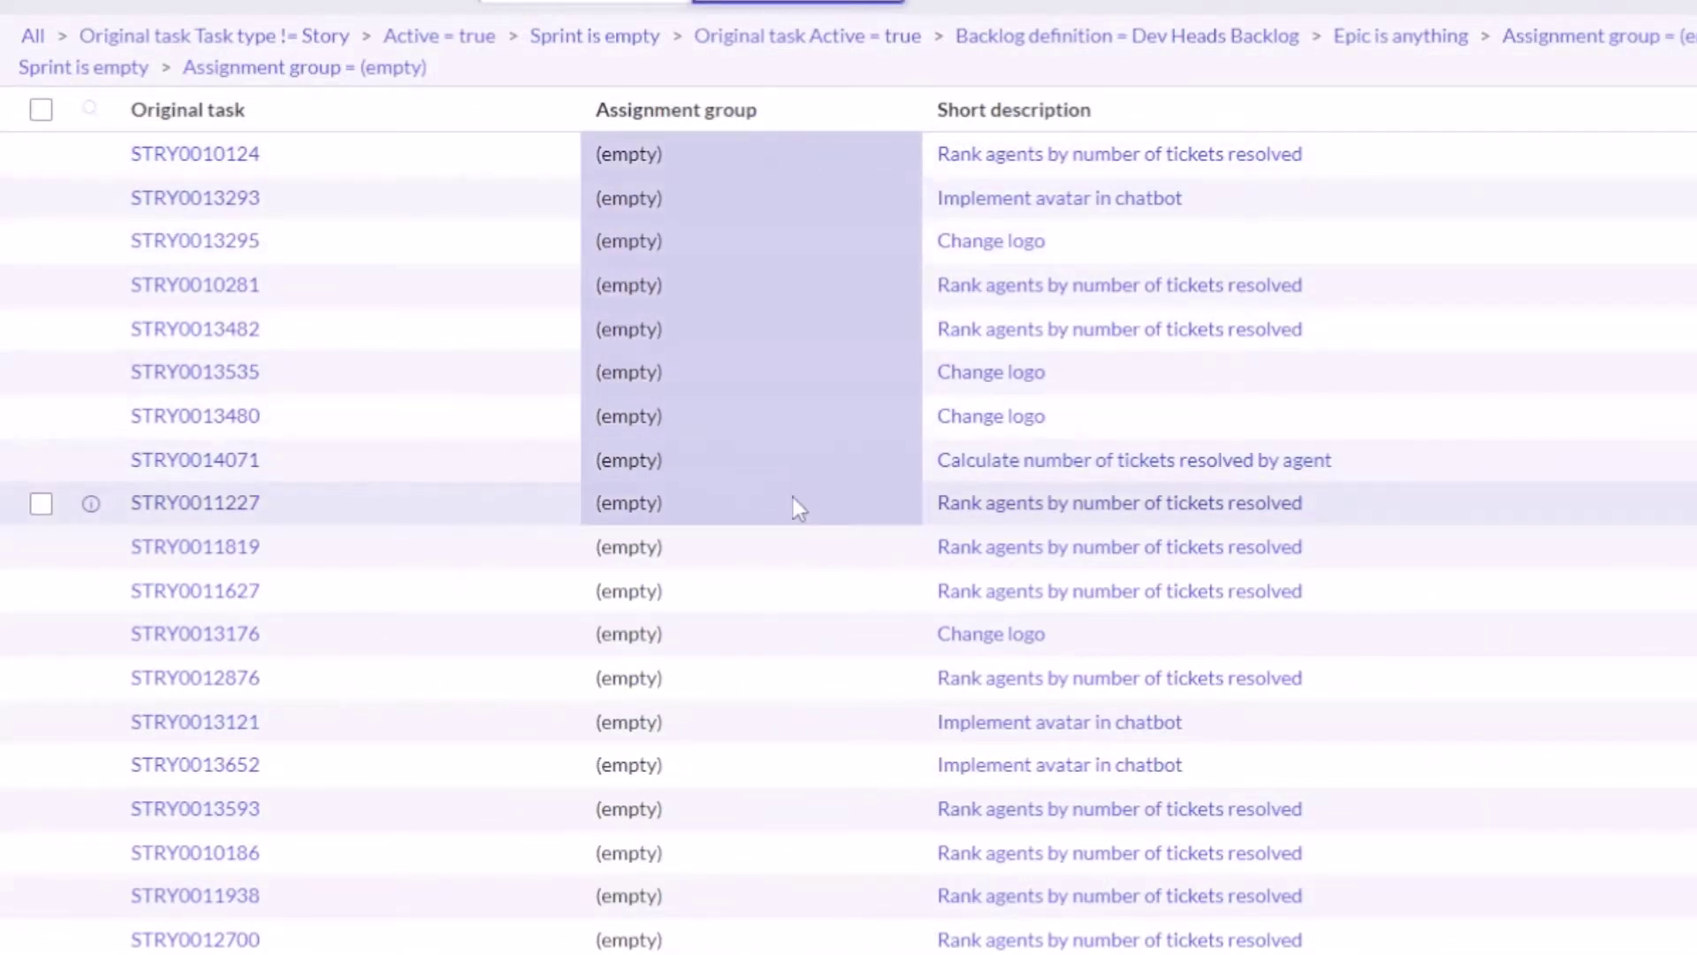
double_click(787, 501)
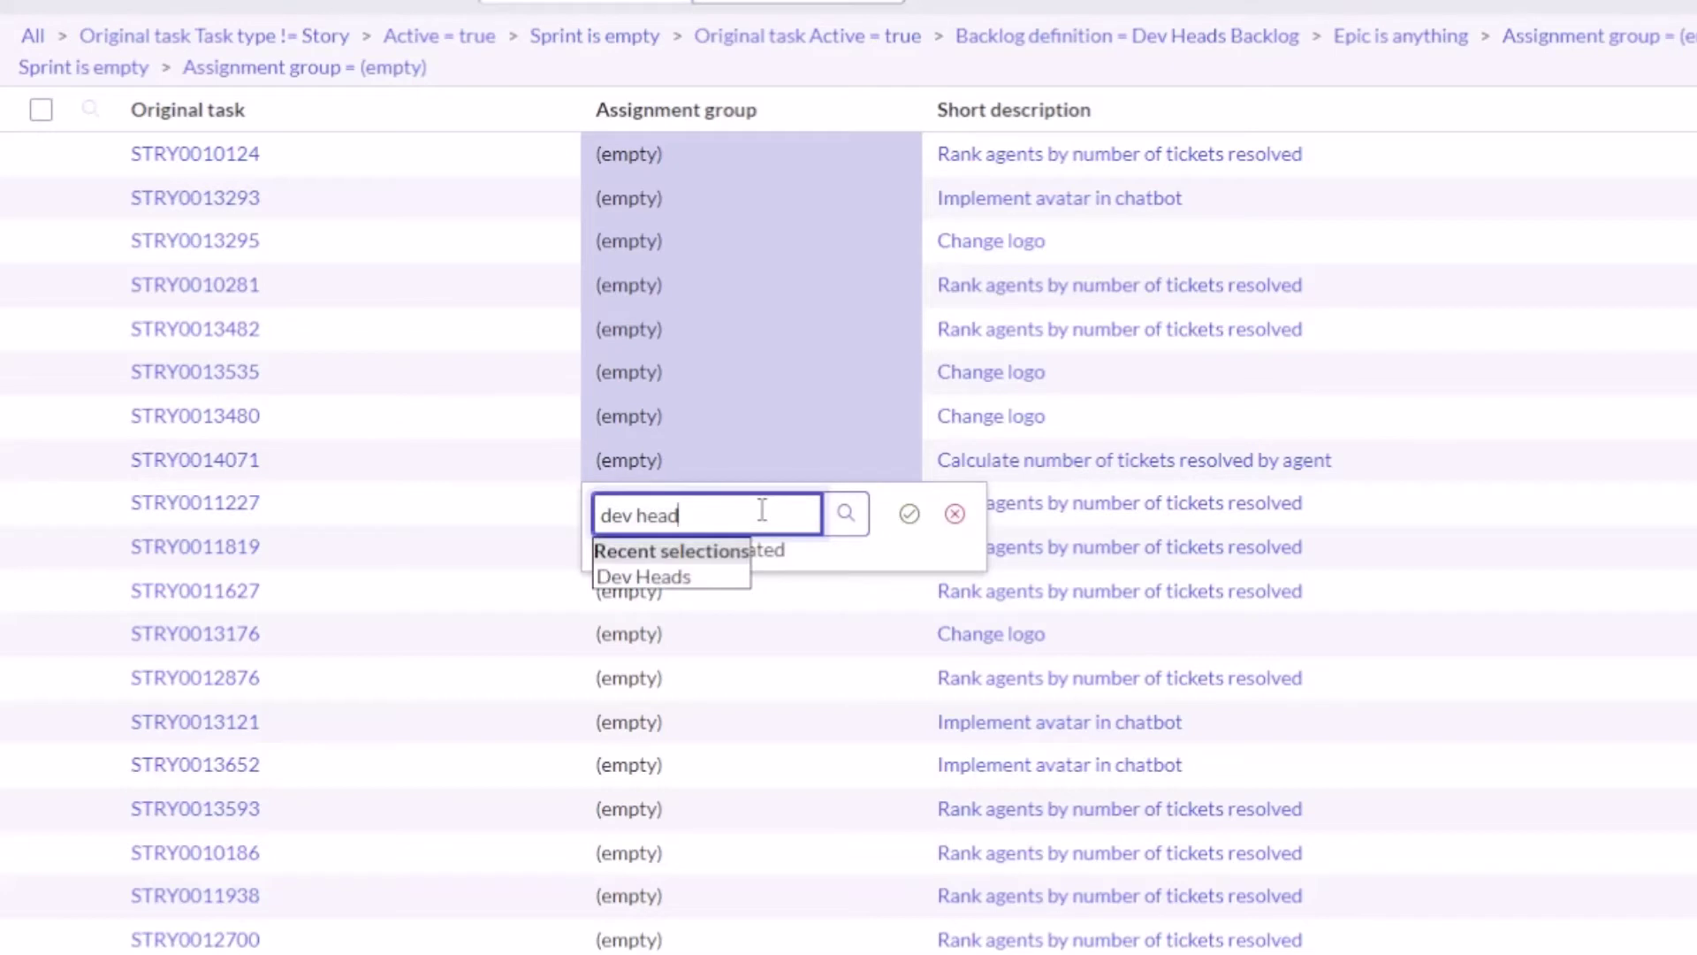
left_click(672, 576)
left_click(910, 515)
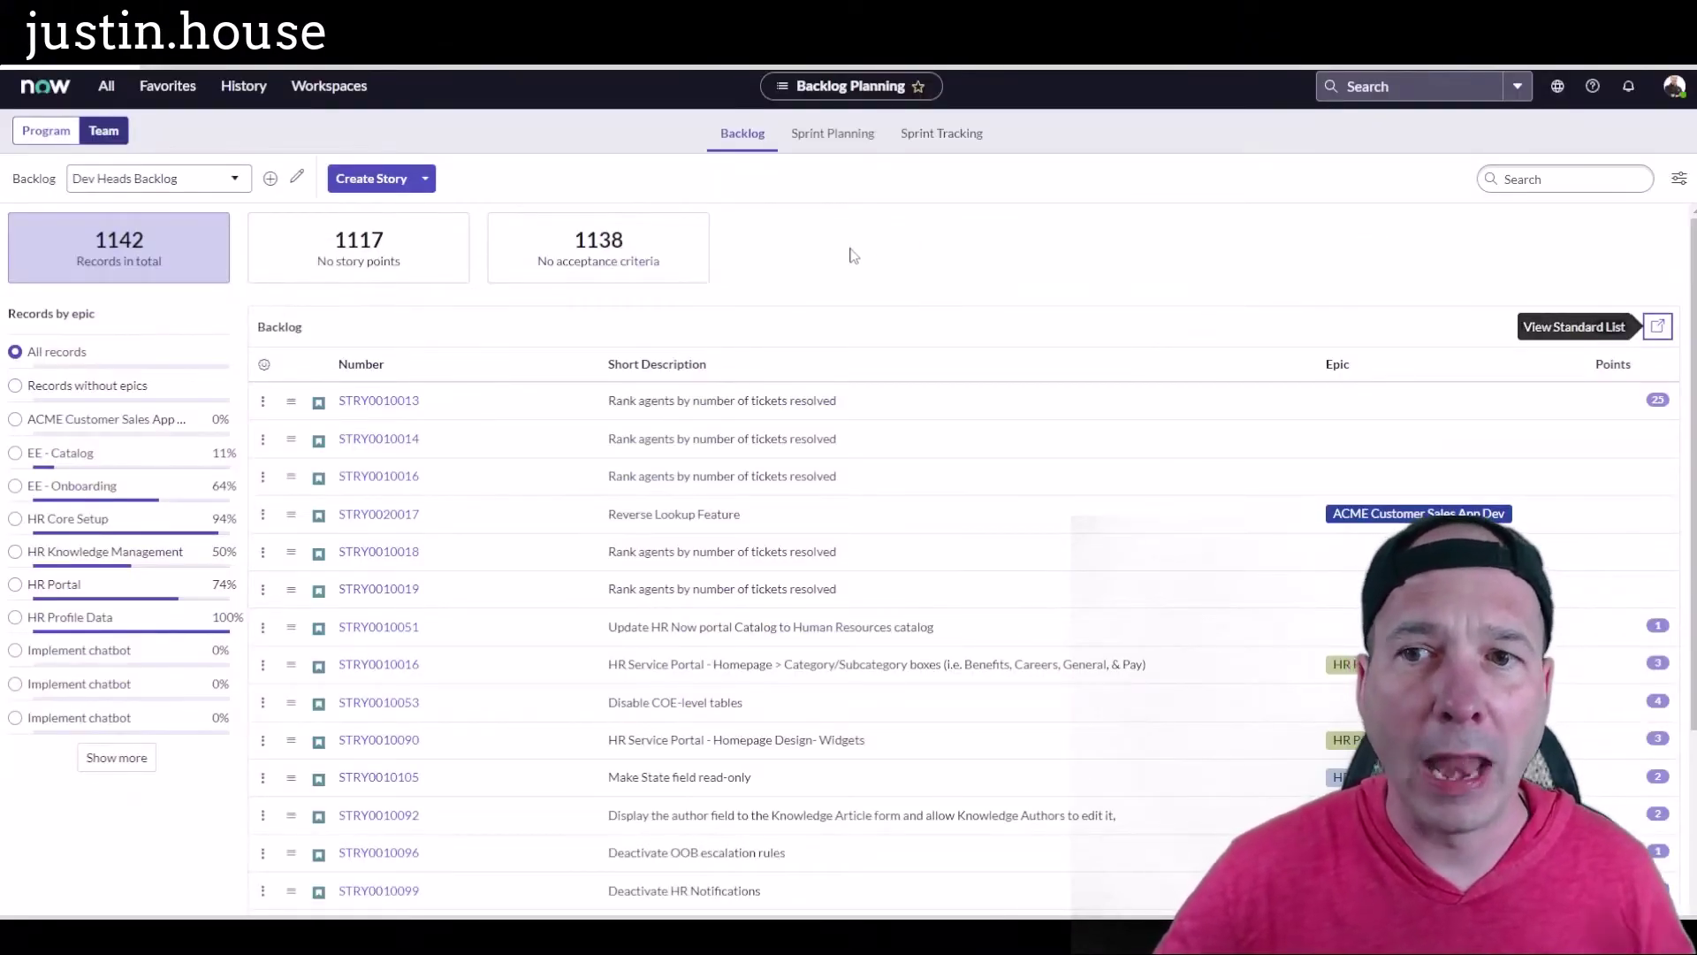
Switch to Sprint Planning to show Dev Heads Sprints 123, 124 and 125 above the backlog
left_click(828, 134)
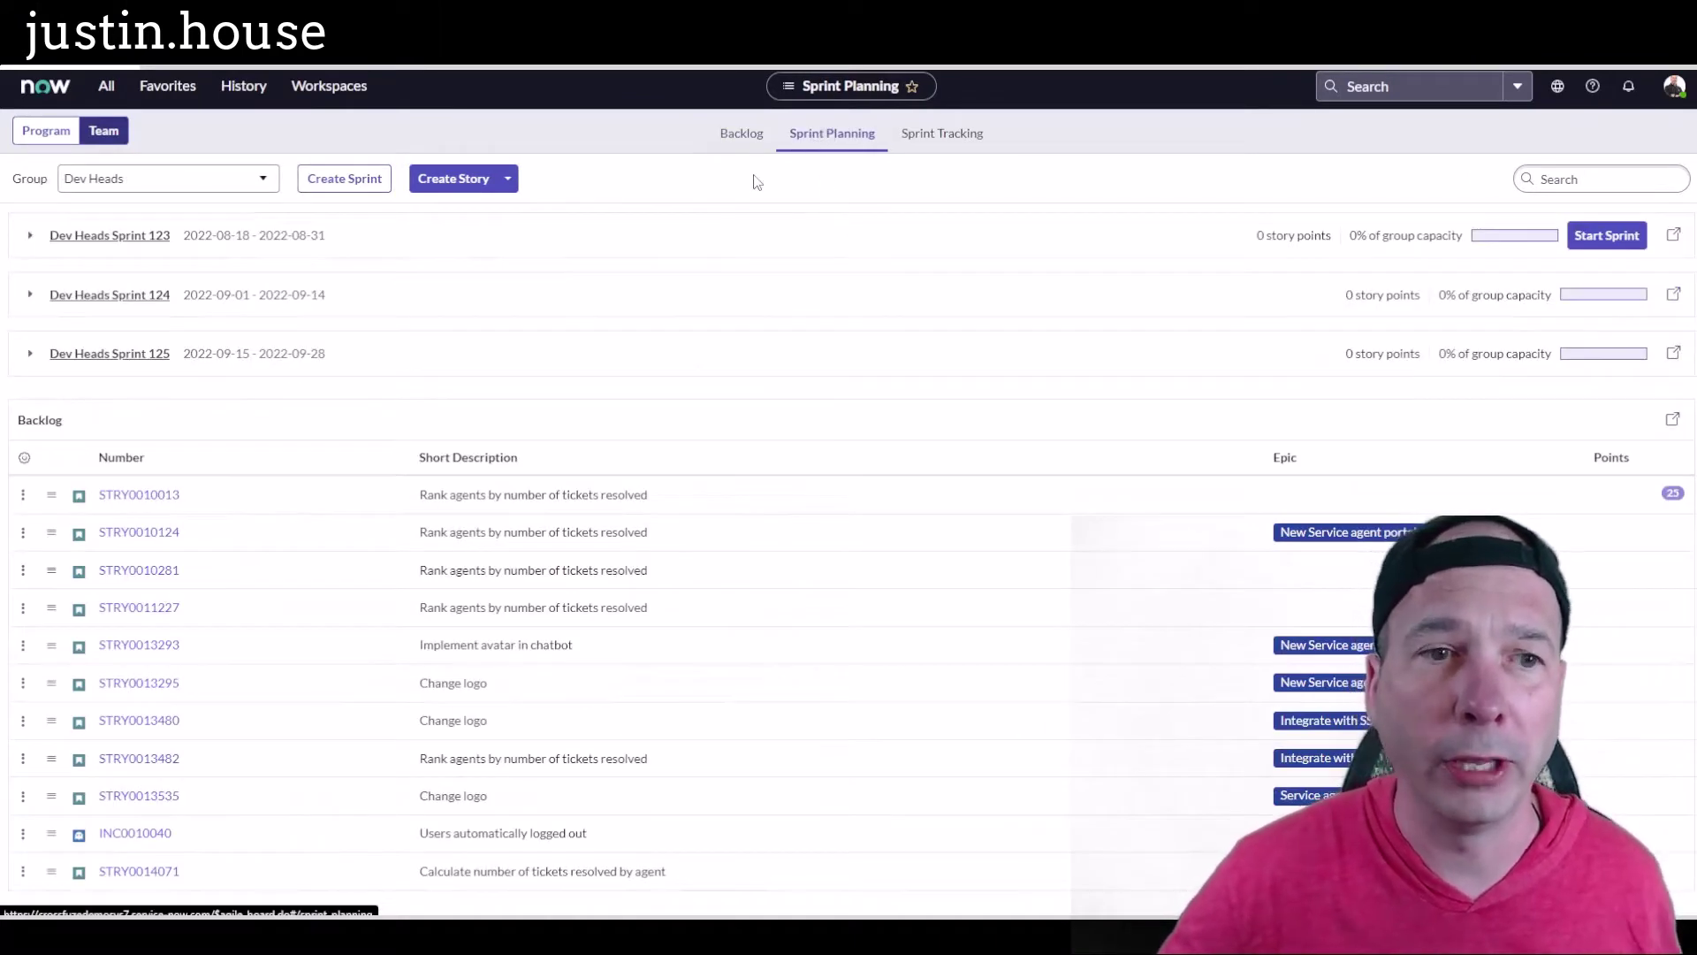
left_click_drag(314, 557, 38, 416)
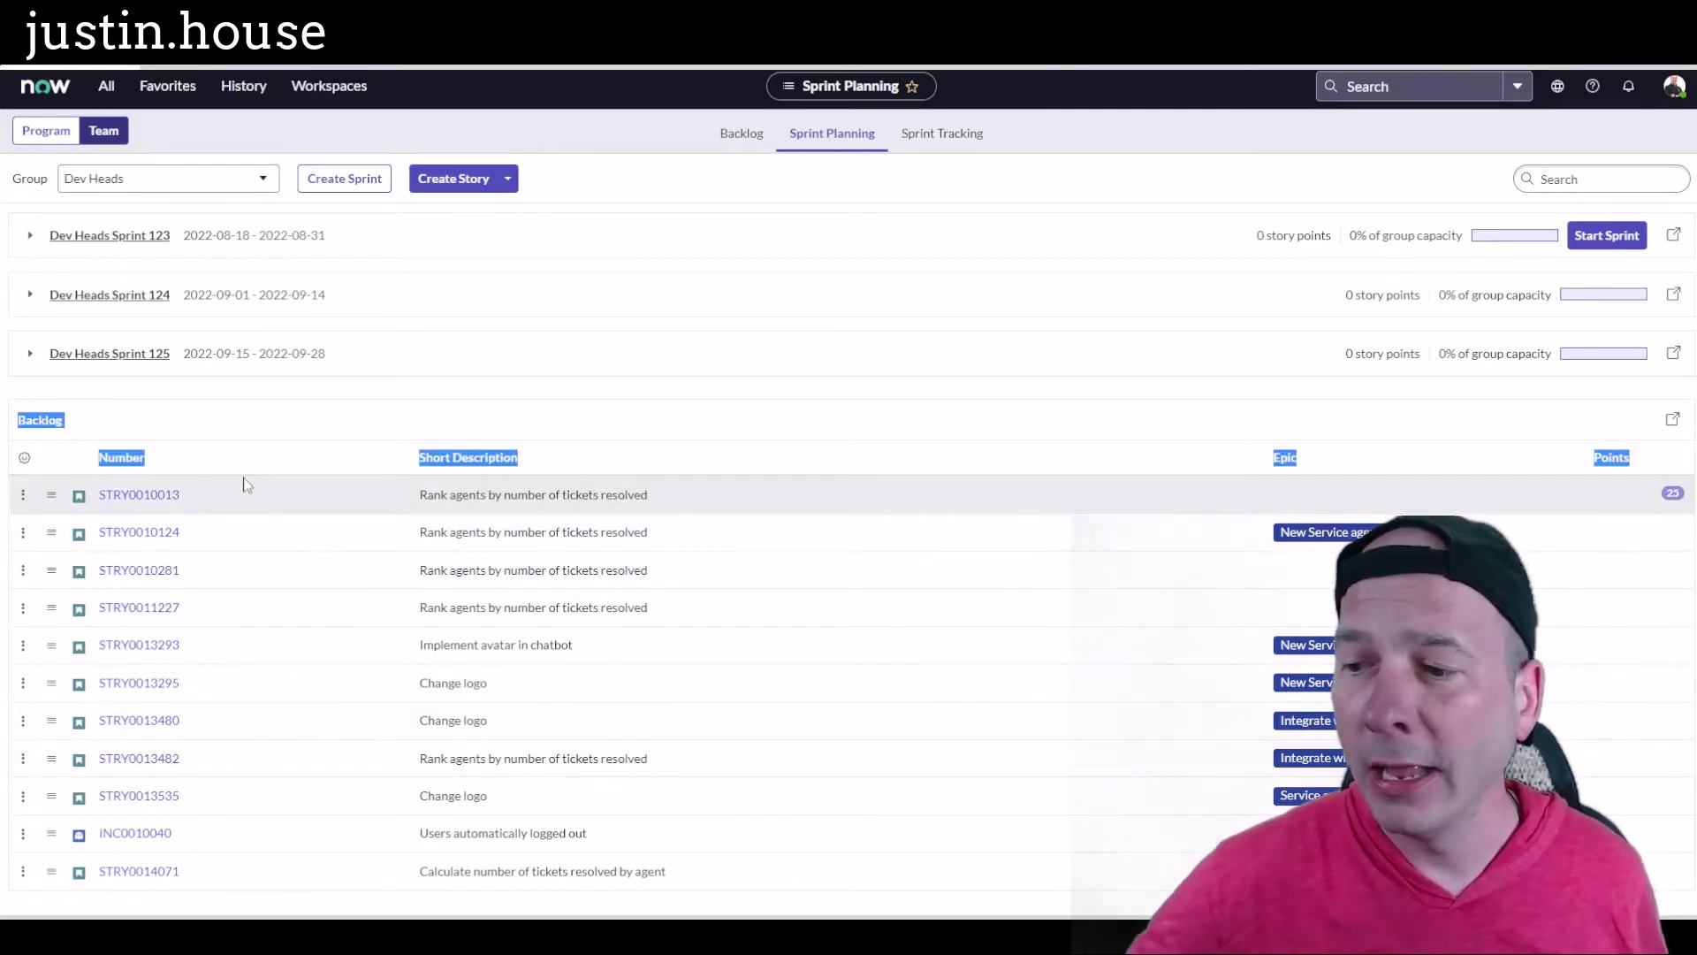
mouse_move(3, 389)
left_mouse_down()
mouse_move(98, 486)
mouse_move(681, 913)
left_mouse_up()
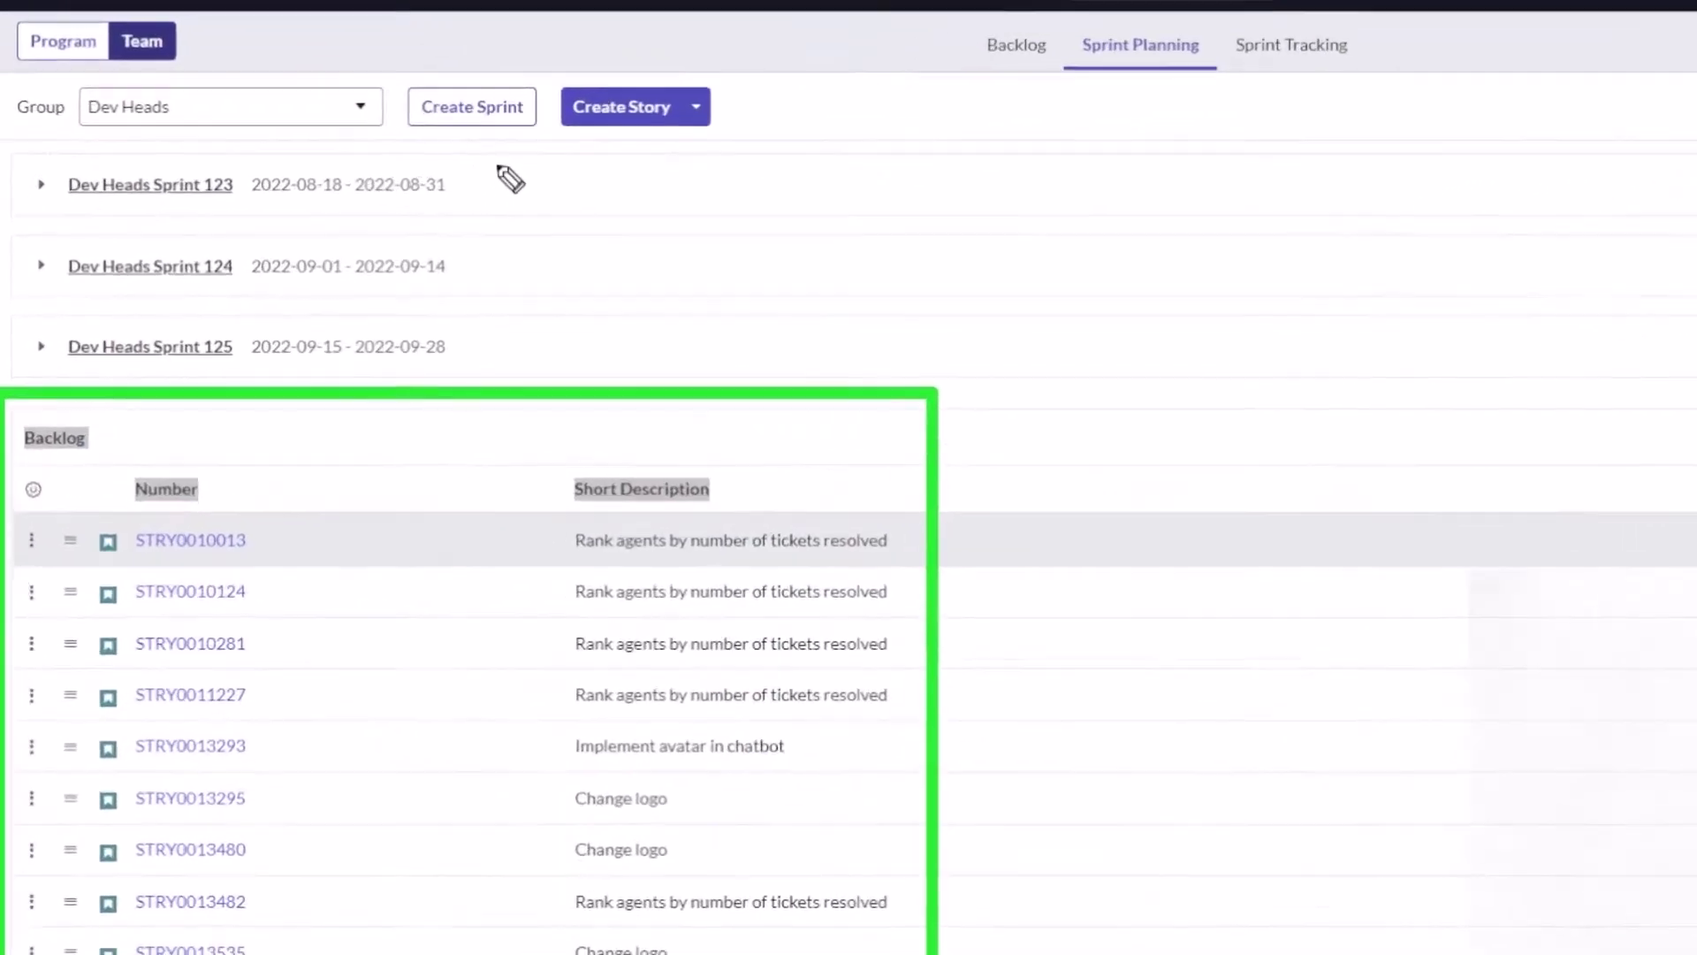
left_click_drag(359, 221, 445, 283)
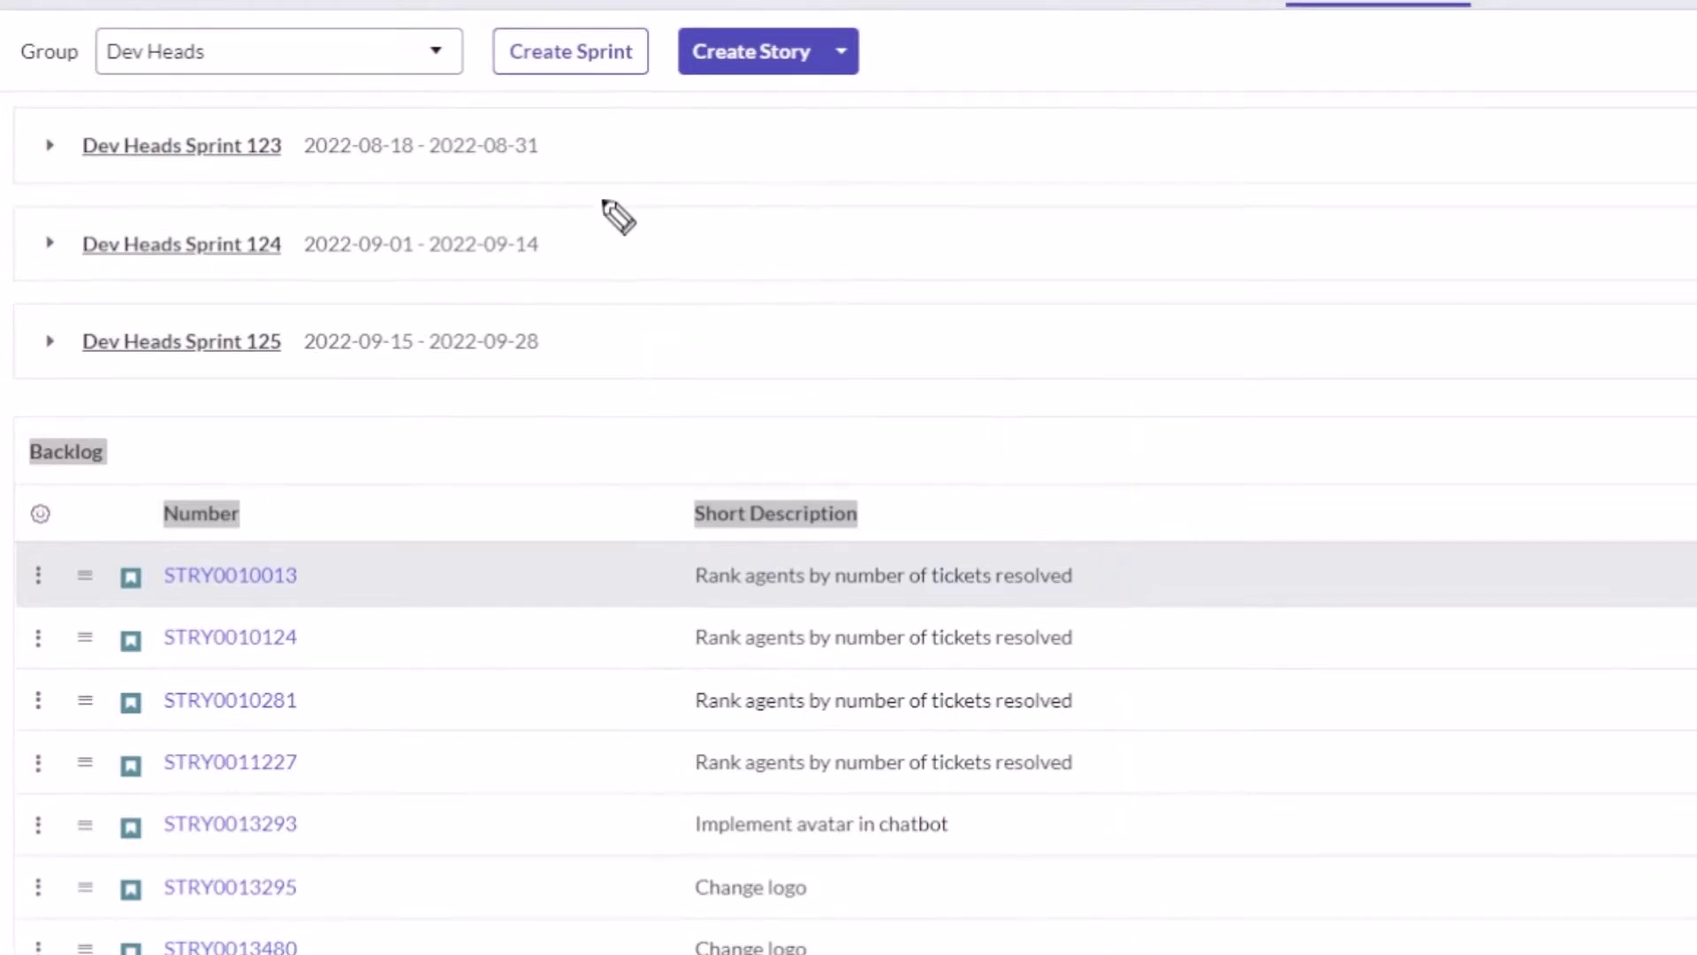
Submit a new Dev Heads Sprint 126, 2022-09-29 to 2022-10-12, with 100-point capacity
left_click(610, 69)
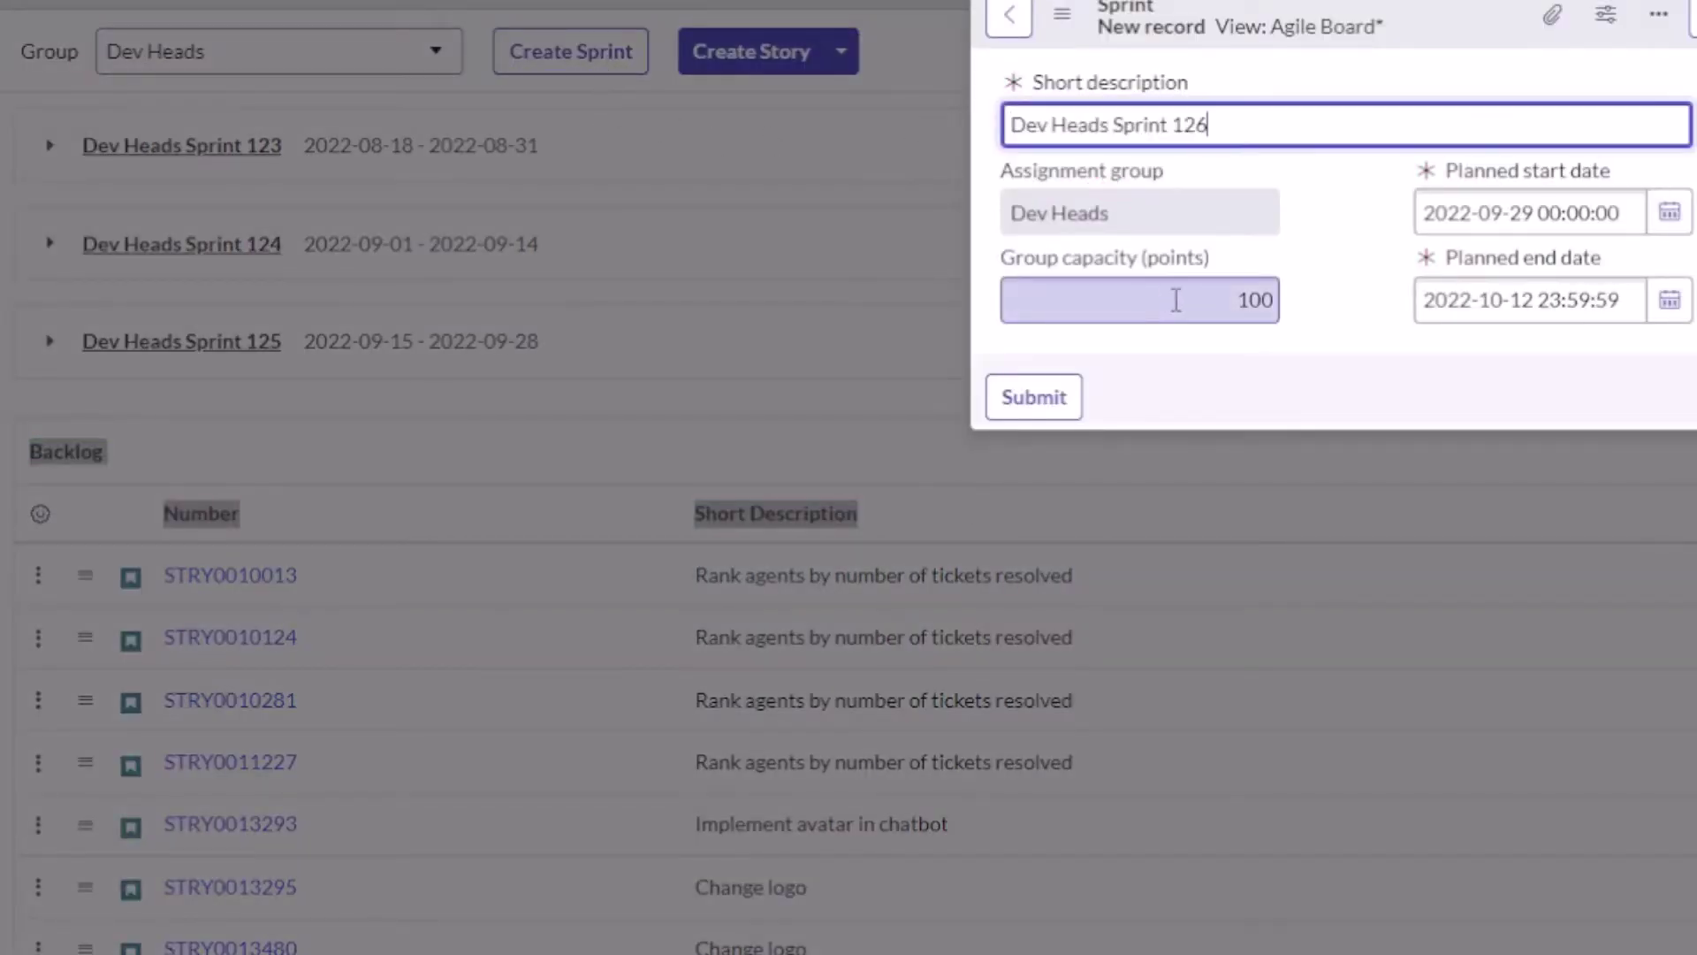
key("Tab")
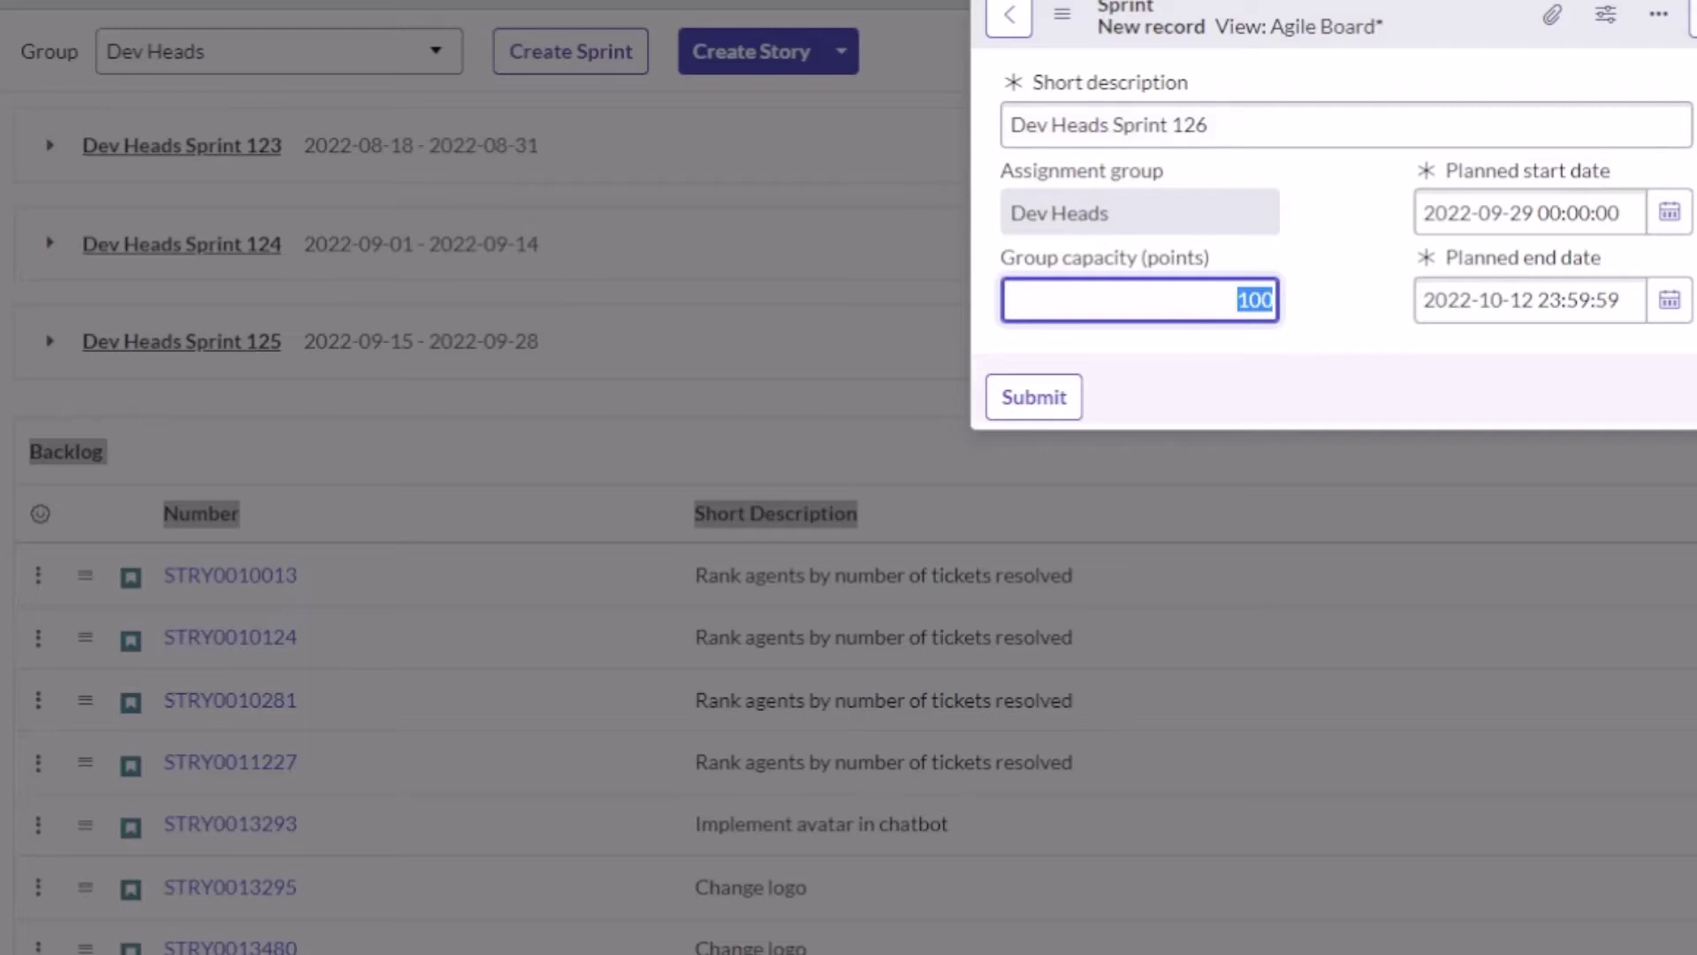
left_click(1034, 396)
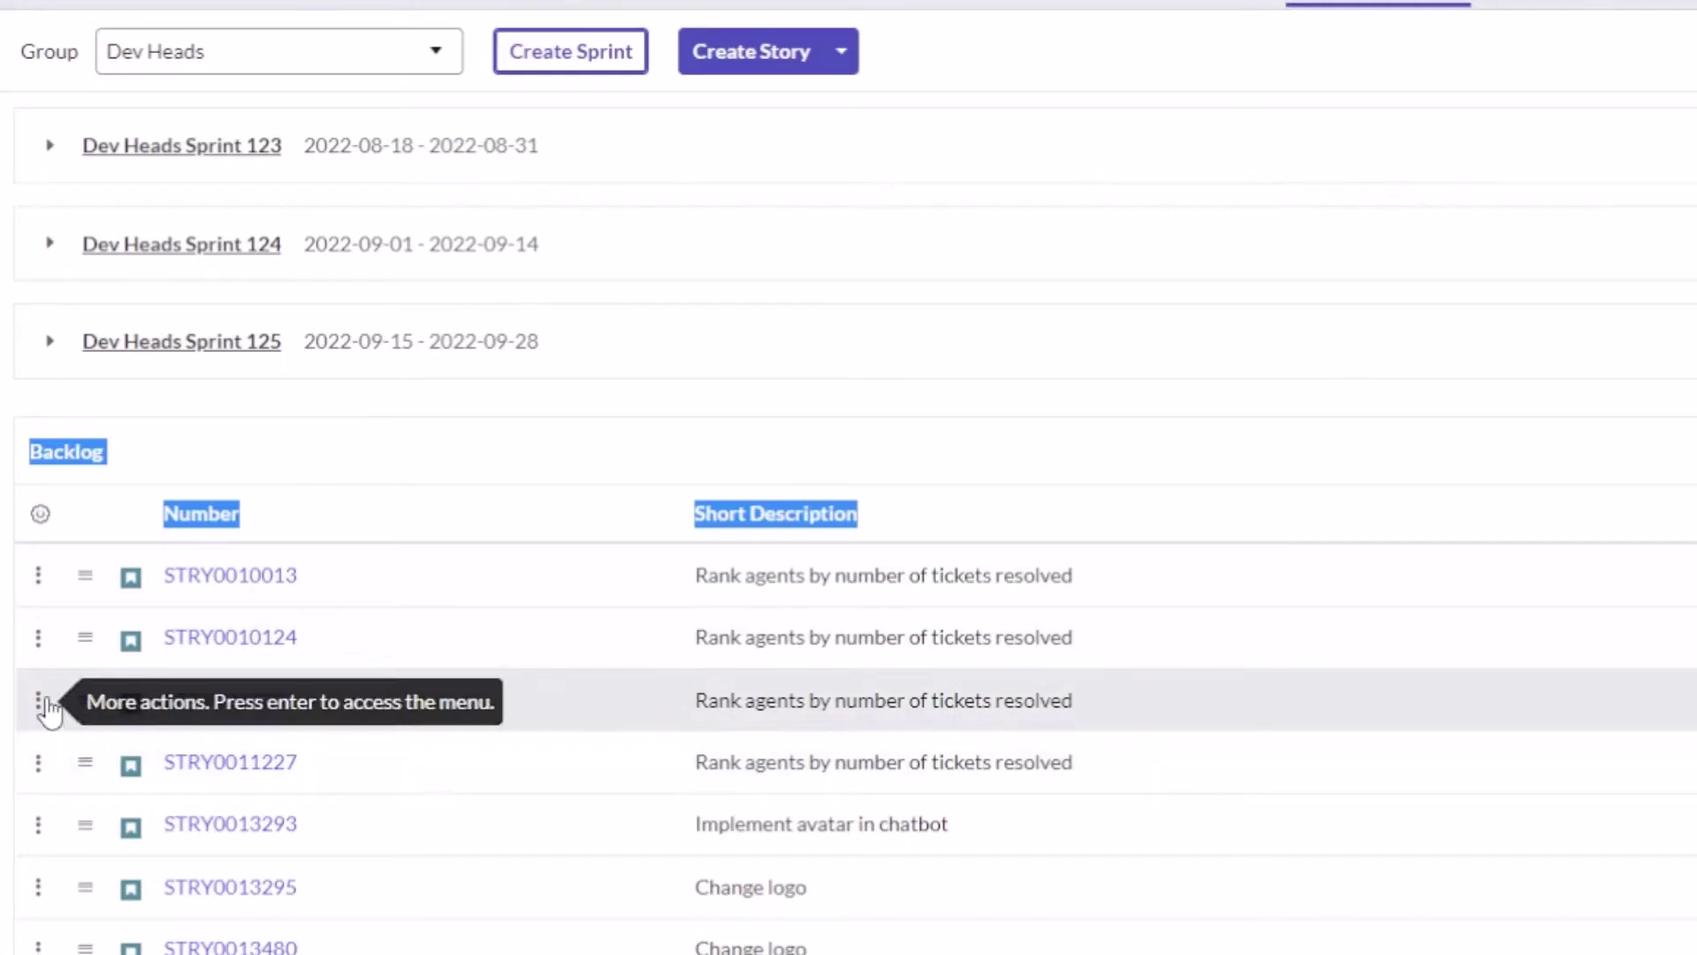
Move STRY0010281 and STRY0013295 from the backlog into Sprint 124, expanding Sprints 123 and 124
left_click_drag(57, 703, 231, 204)
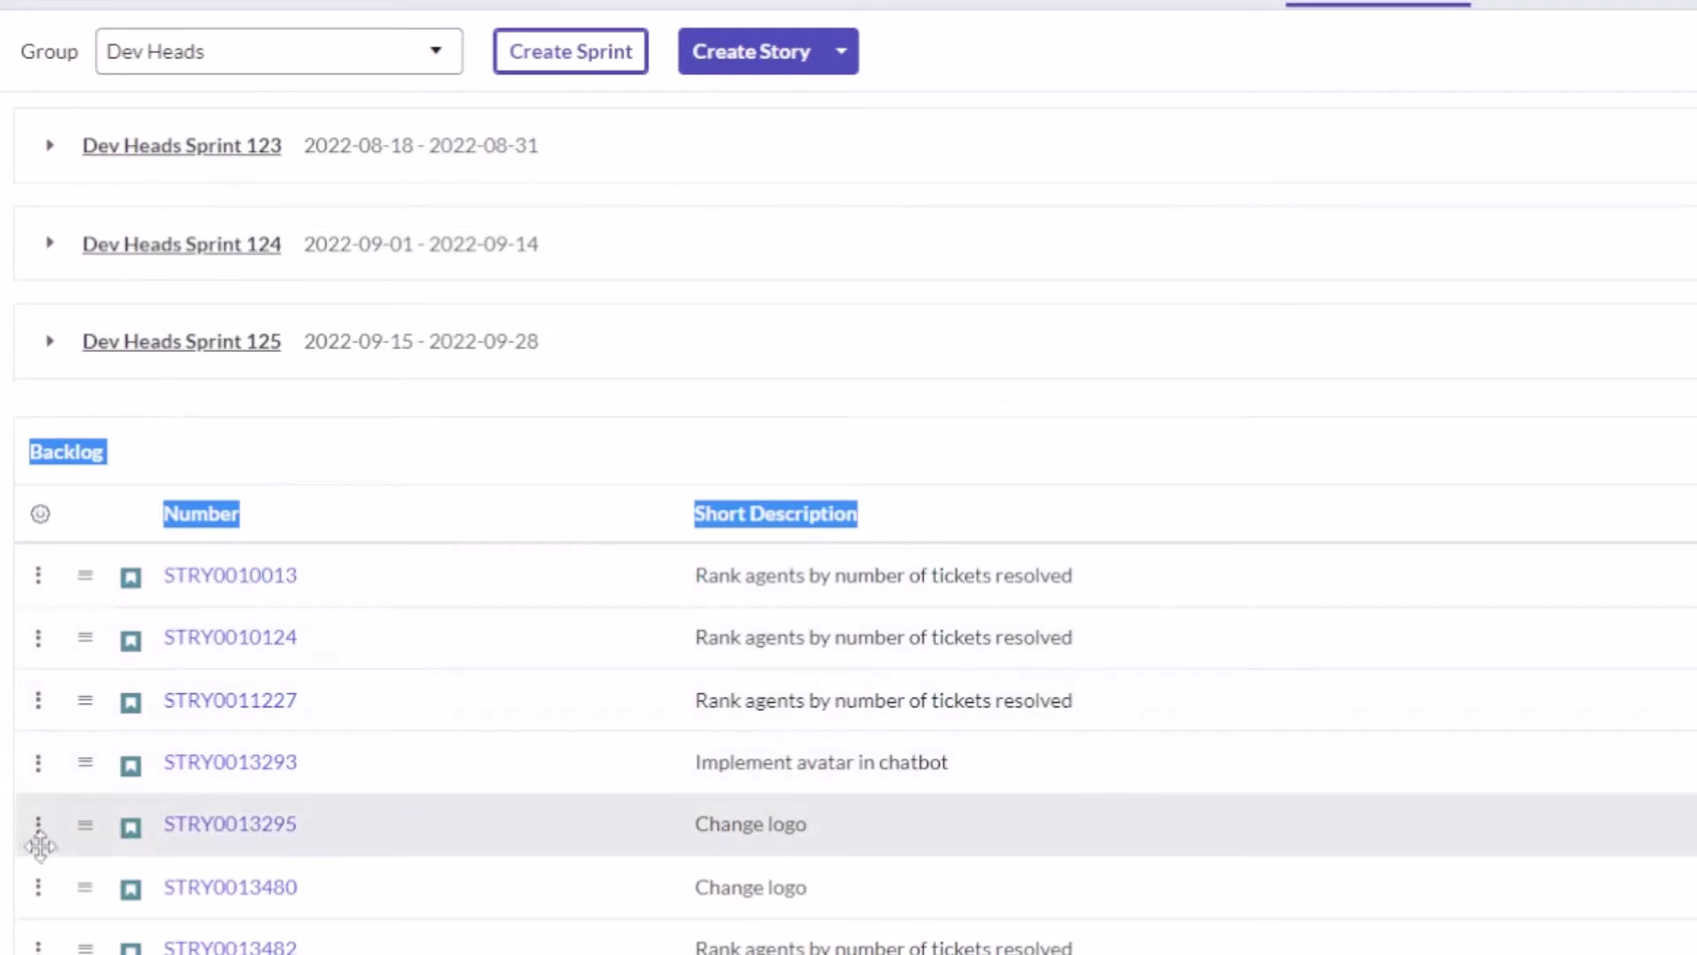
left_click_drag(49, 831, 131, 252)
left_click(50, 147)
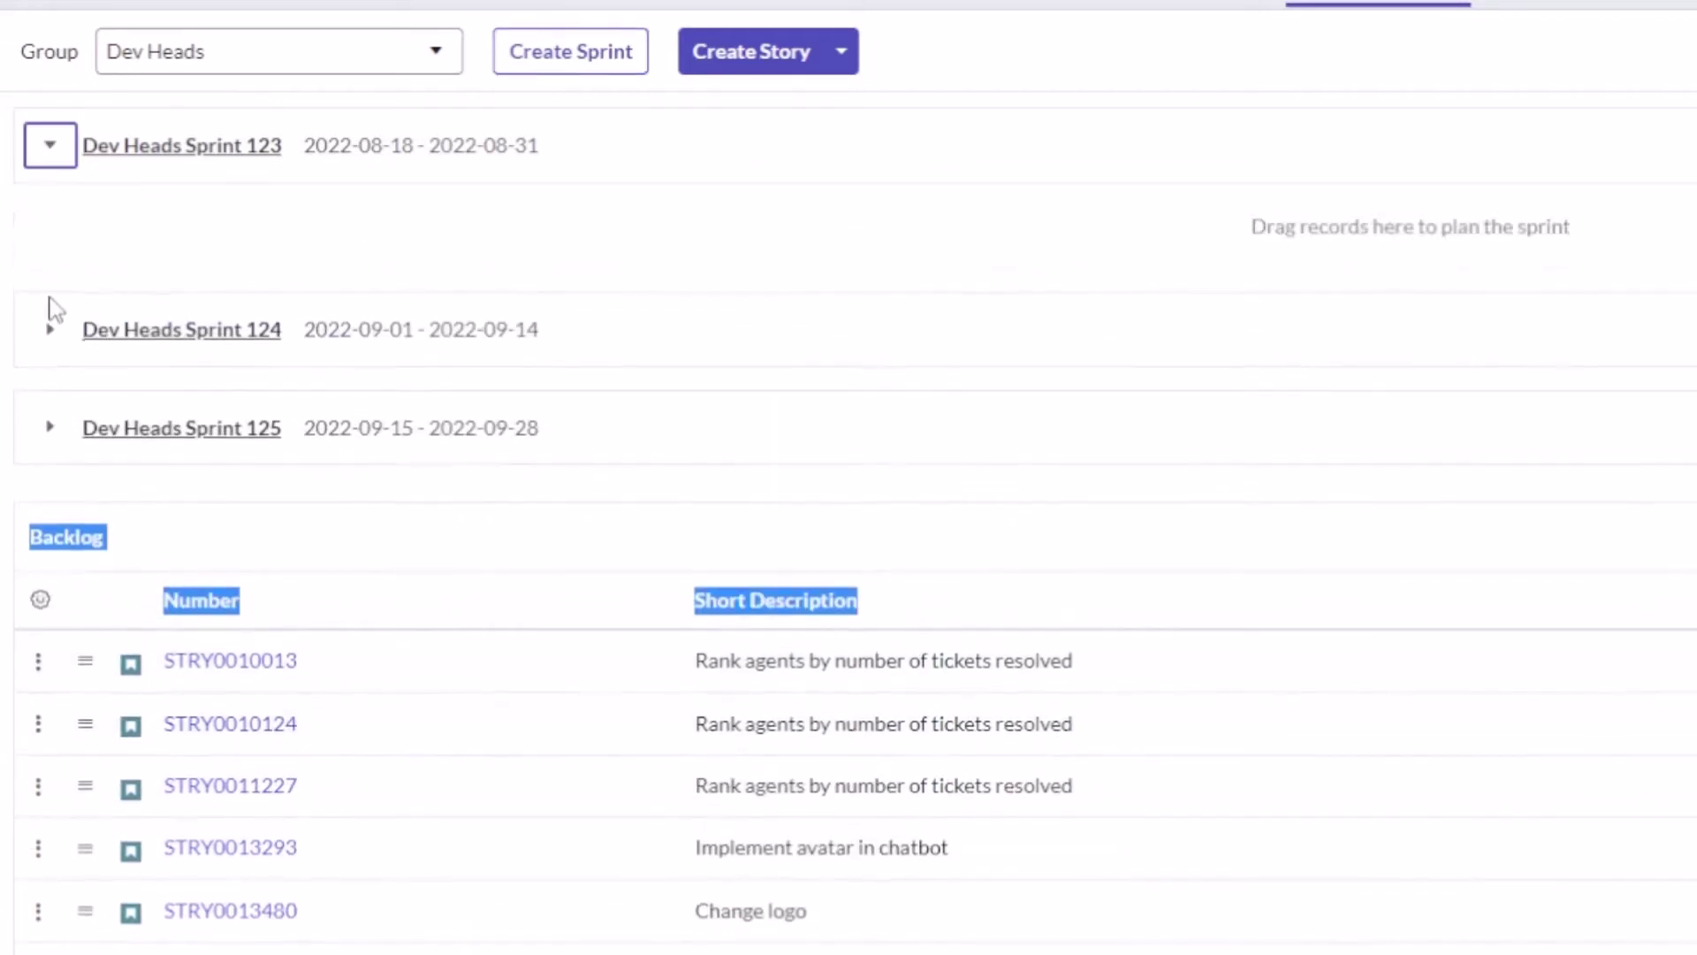
left_click(49, 331)
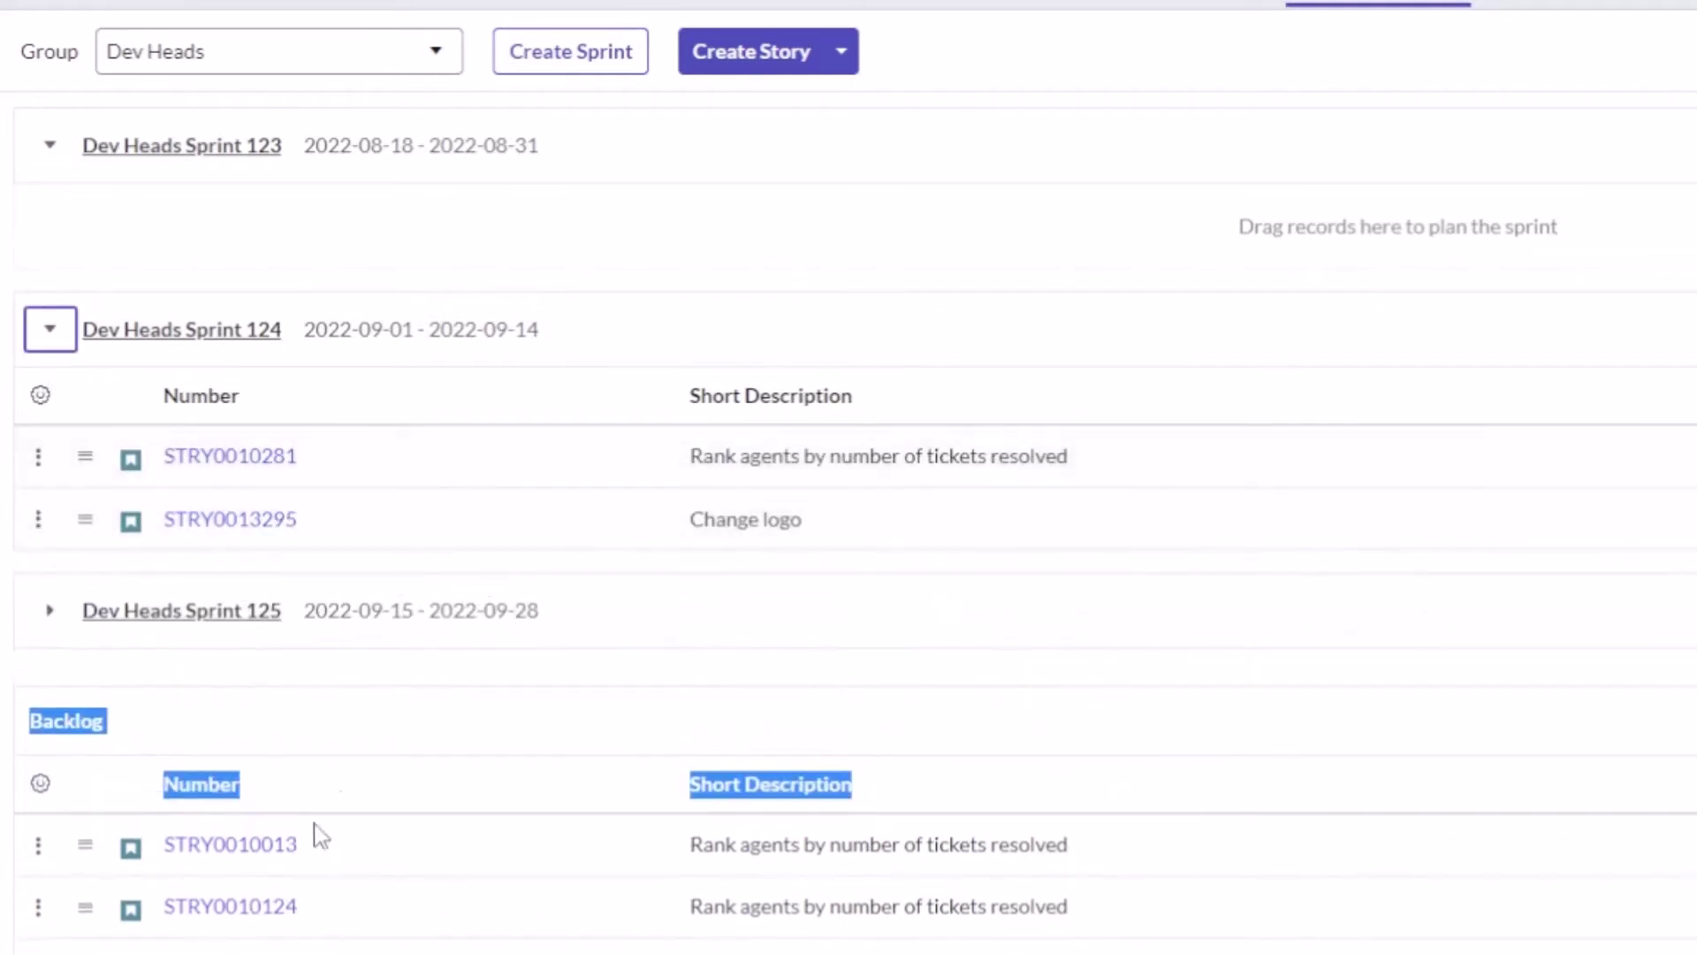
Move STRY0010124 and INC0010040 from the backlog into Sprint 123
left_click_drag(38, 914, 62, 186)
scroll(493, 689, "down", 1)
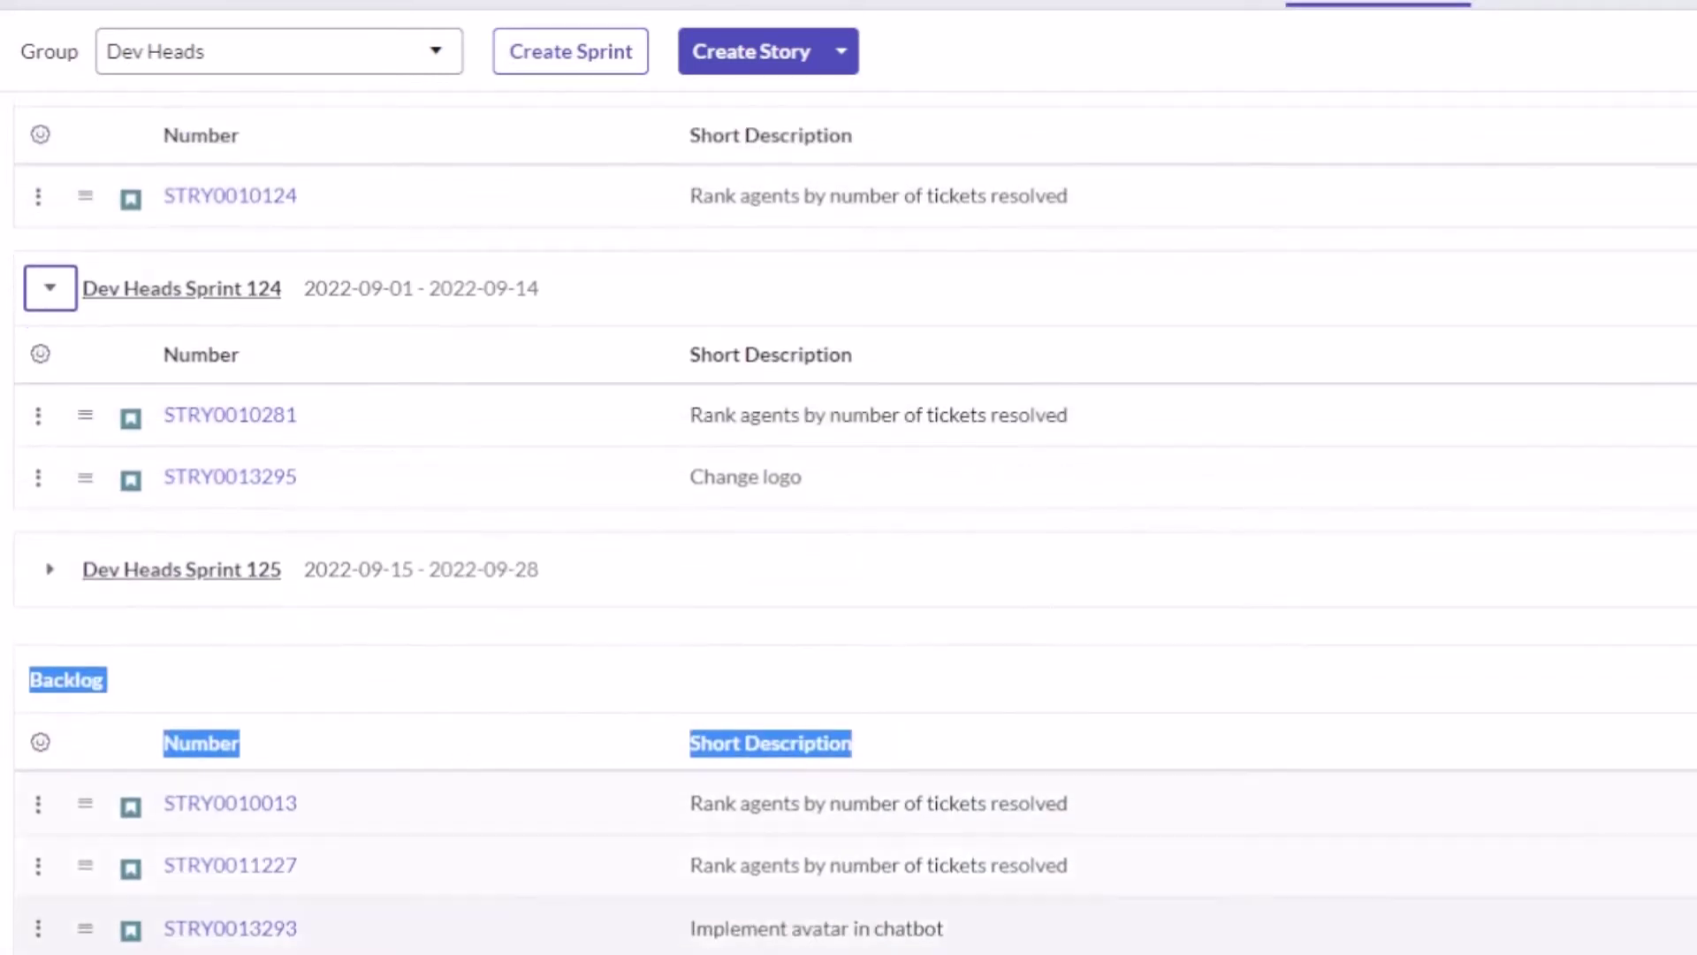
left_click_drag(88, 951, 85, 274)
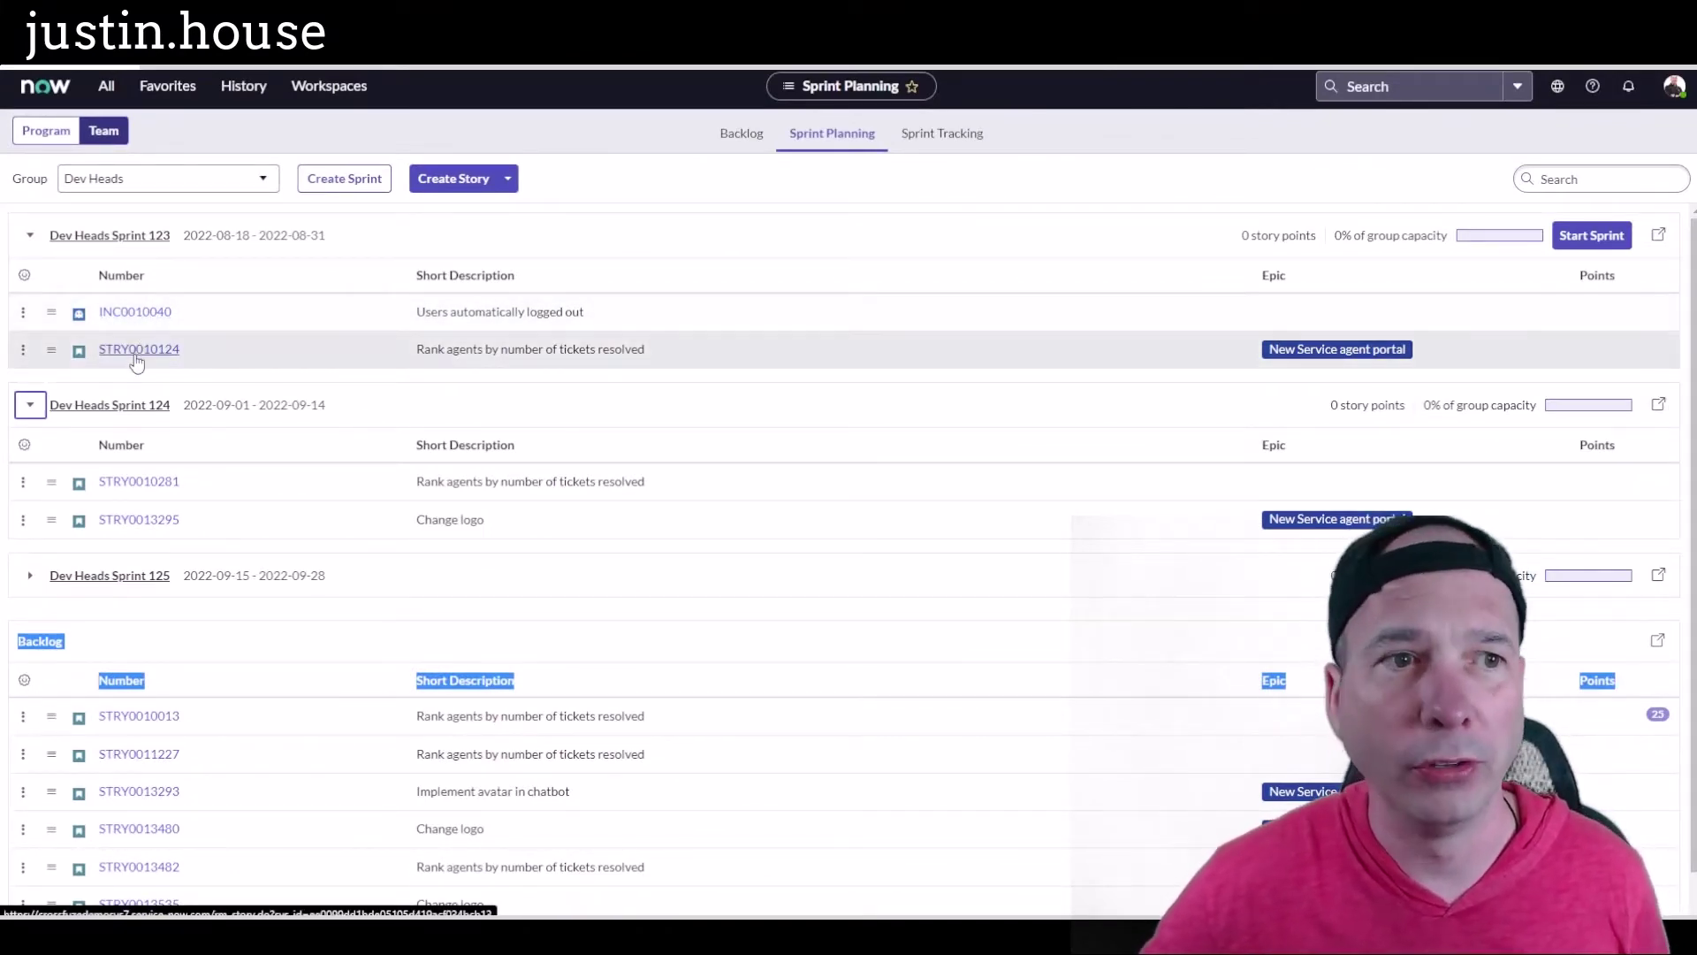
Give the story Rank agents by number of tickets resolved 40 points
left_click(133, 351)
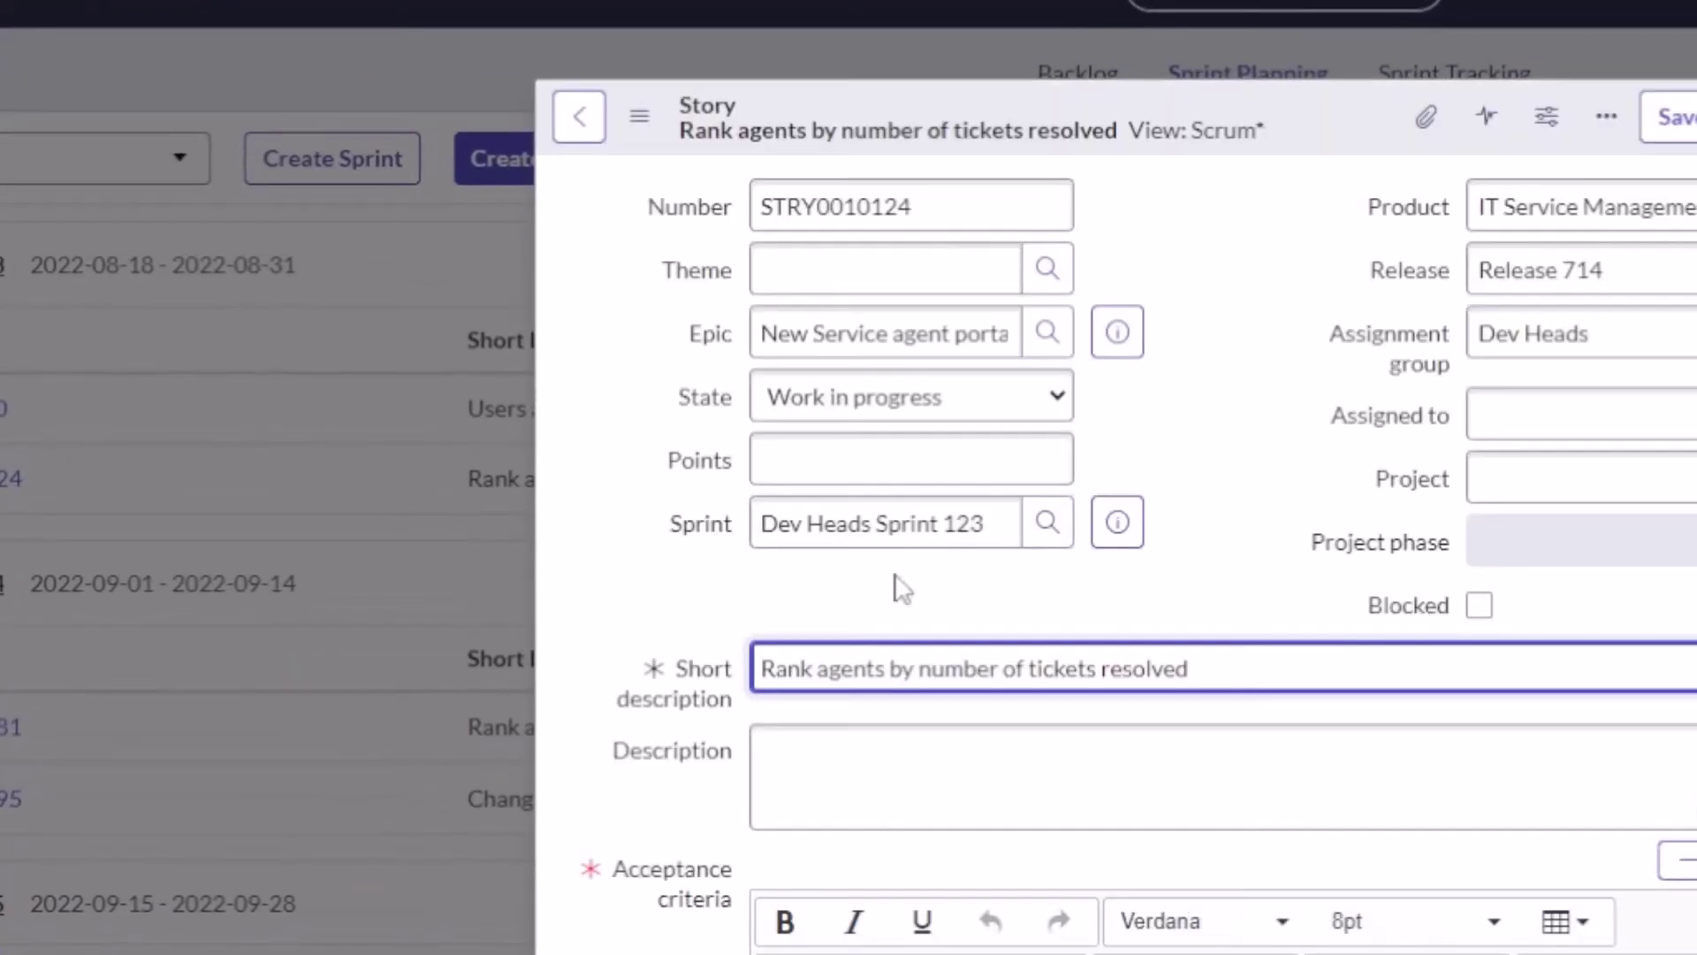
left_click(946, 463)
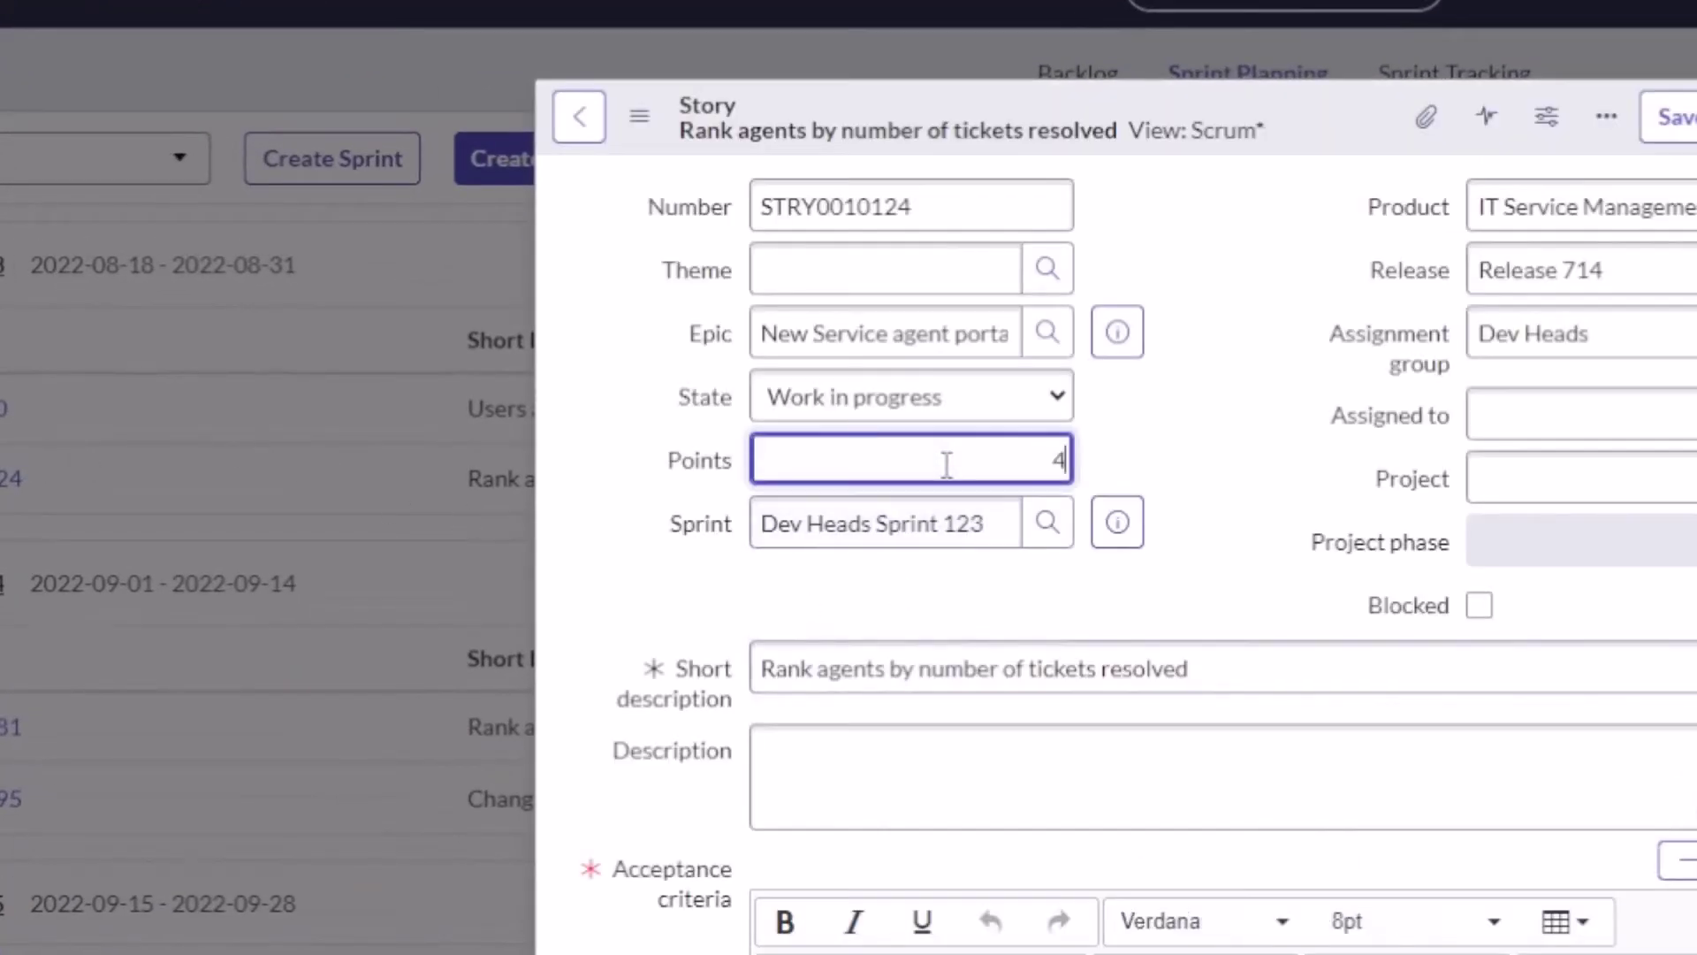
left_click(1175, 378)
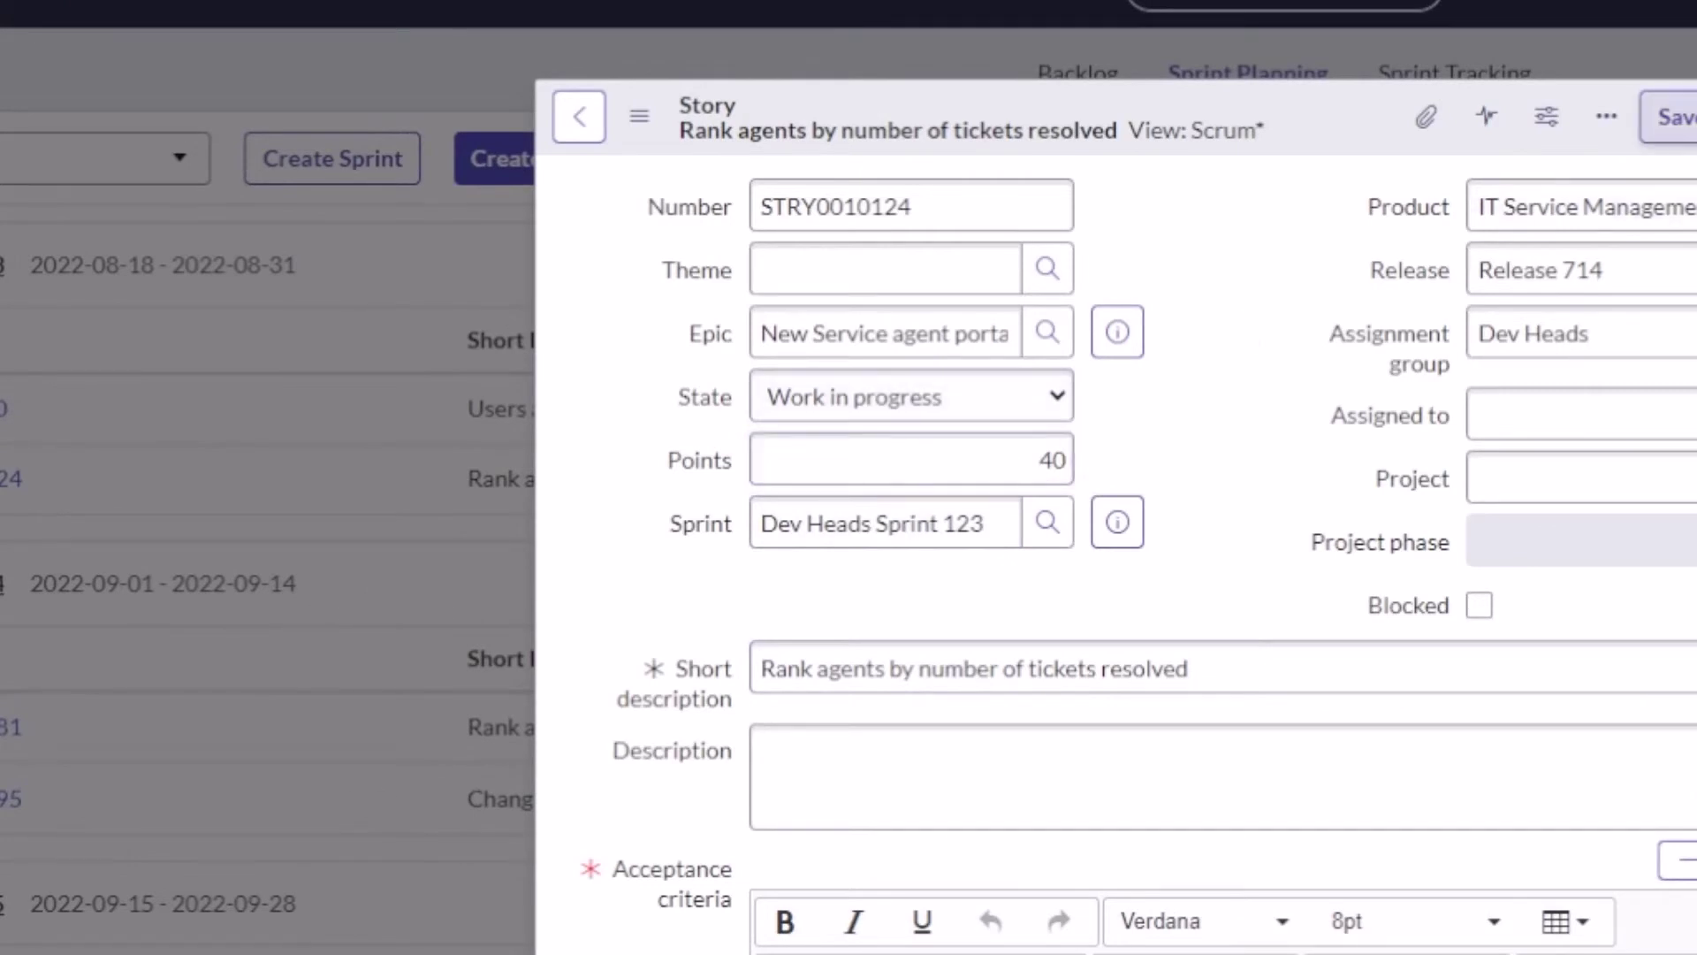
left_click(1669, 116)
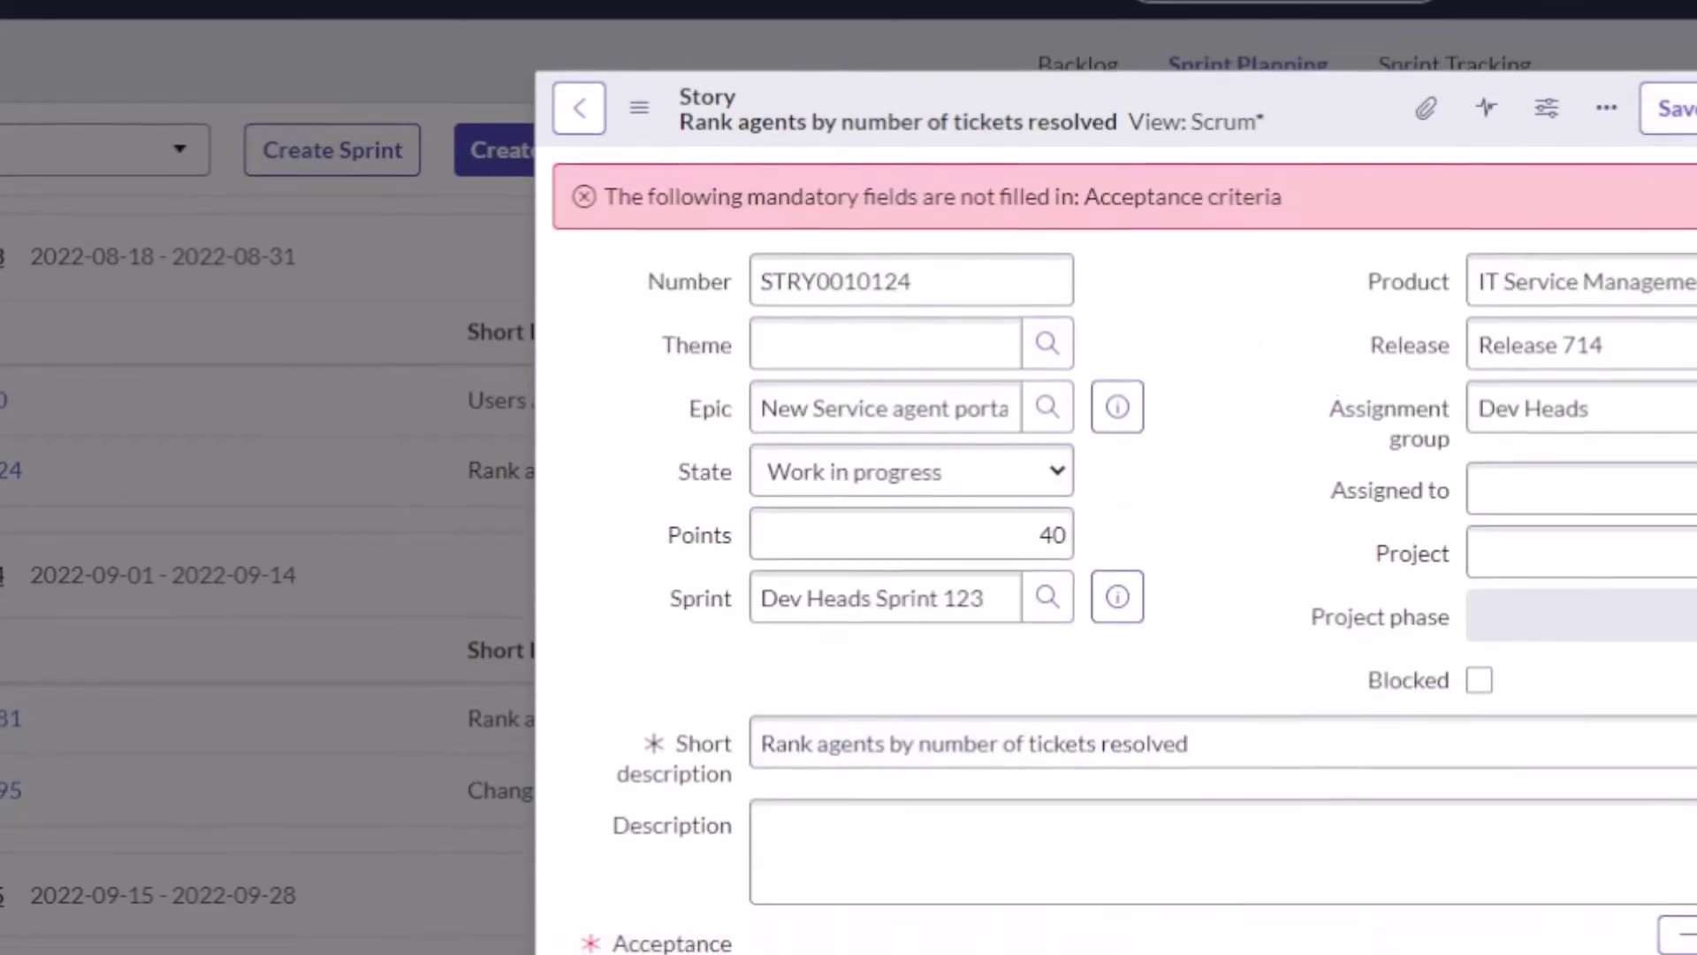
Fill the acceptance criteria with 'demo' and save the 40-point story
left_click(884, 944)
type("demo")
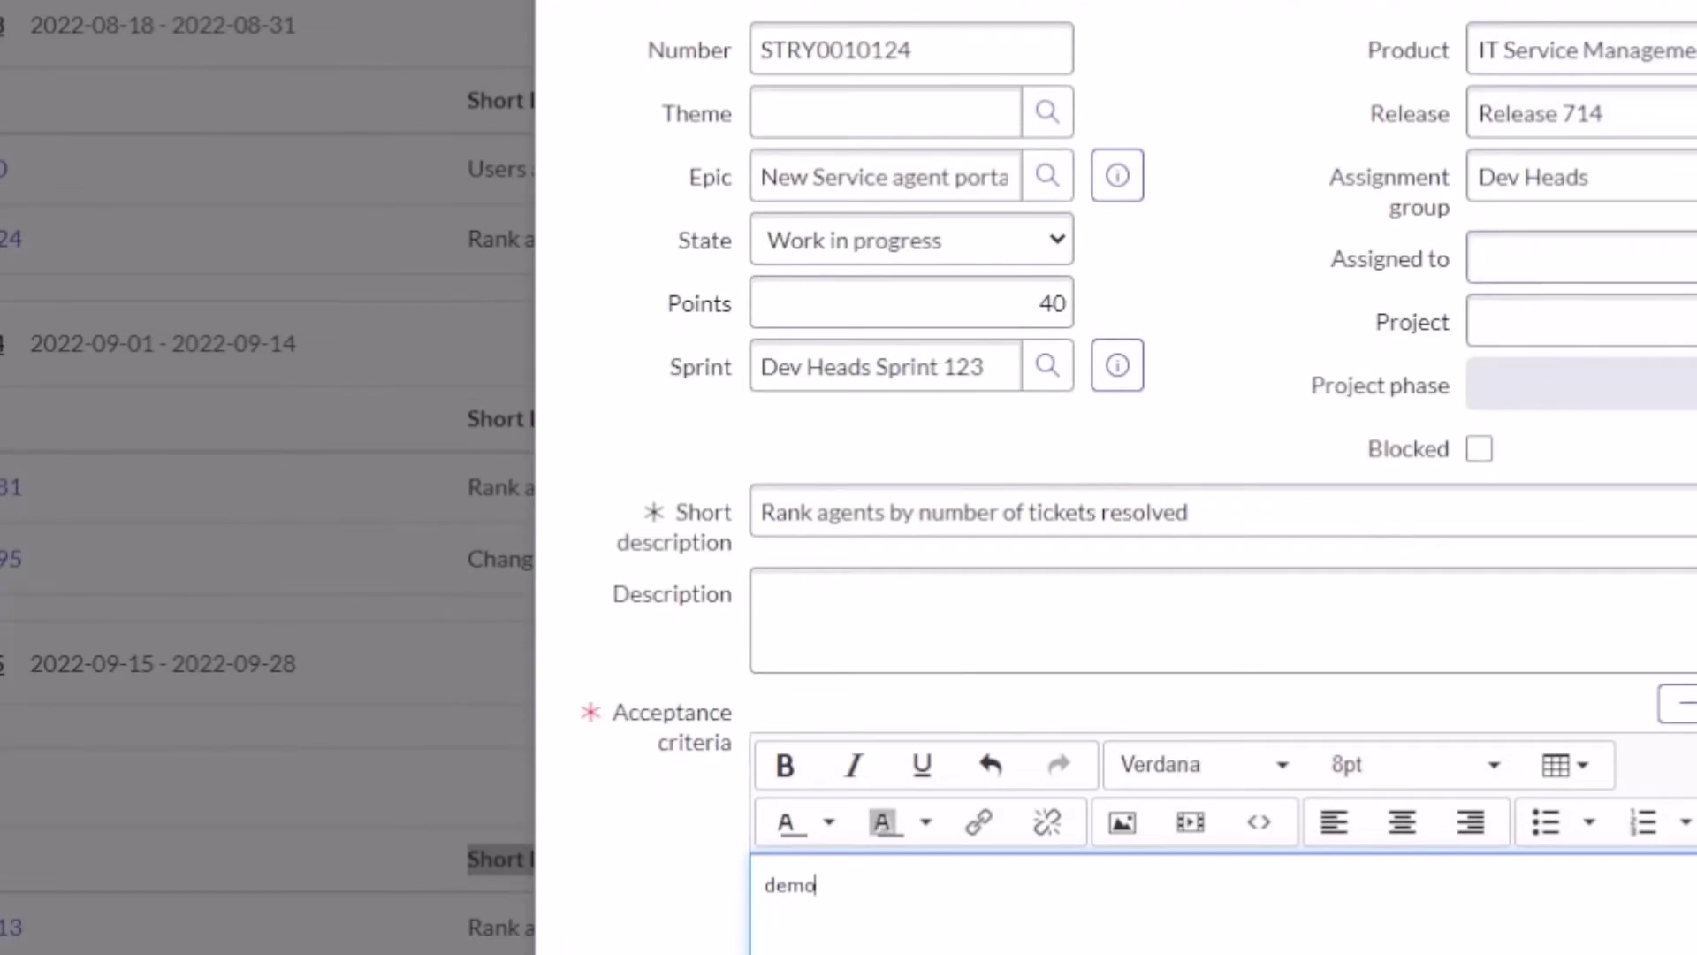
left_click(1671, 9)
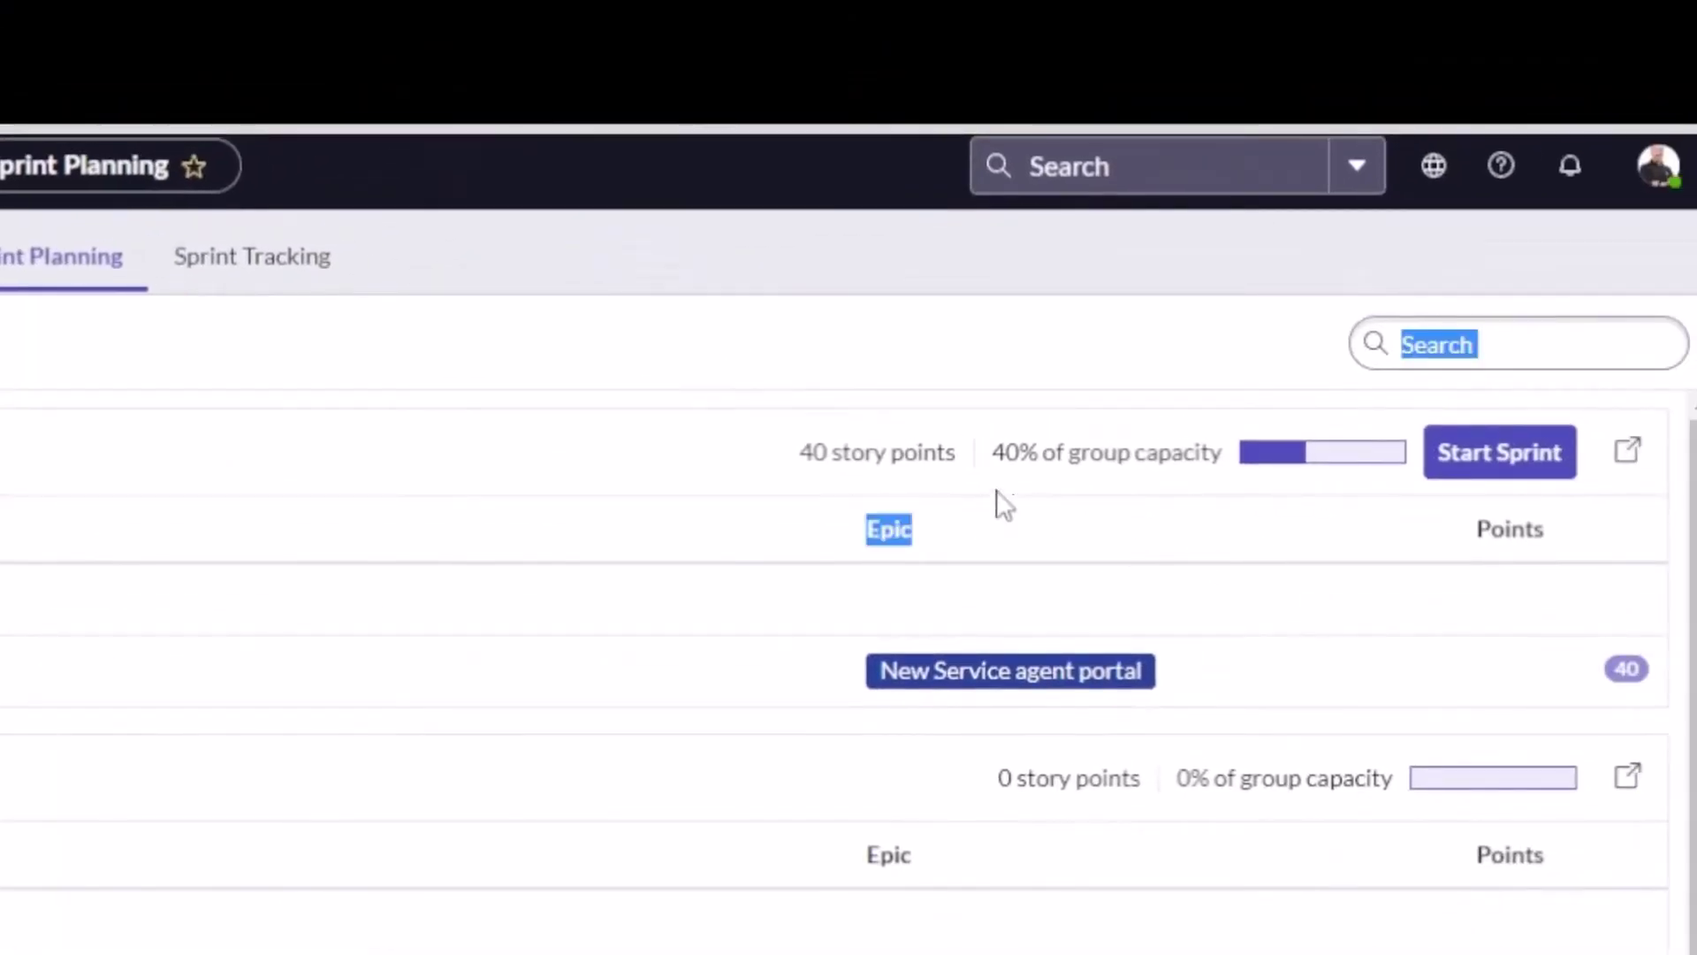
left_click_drag(738, 382, 1455, 511)
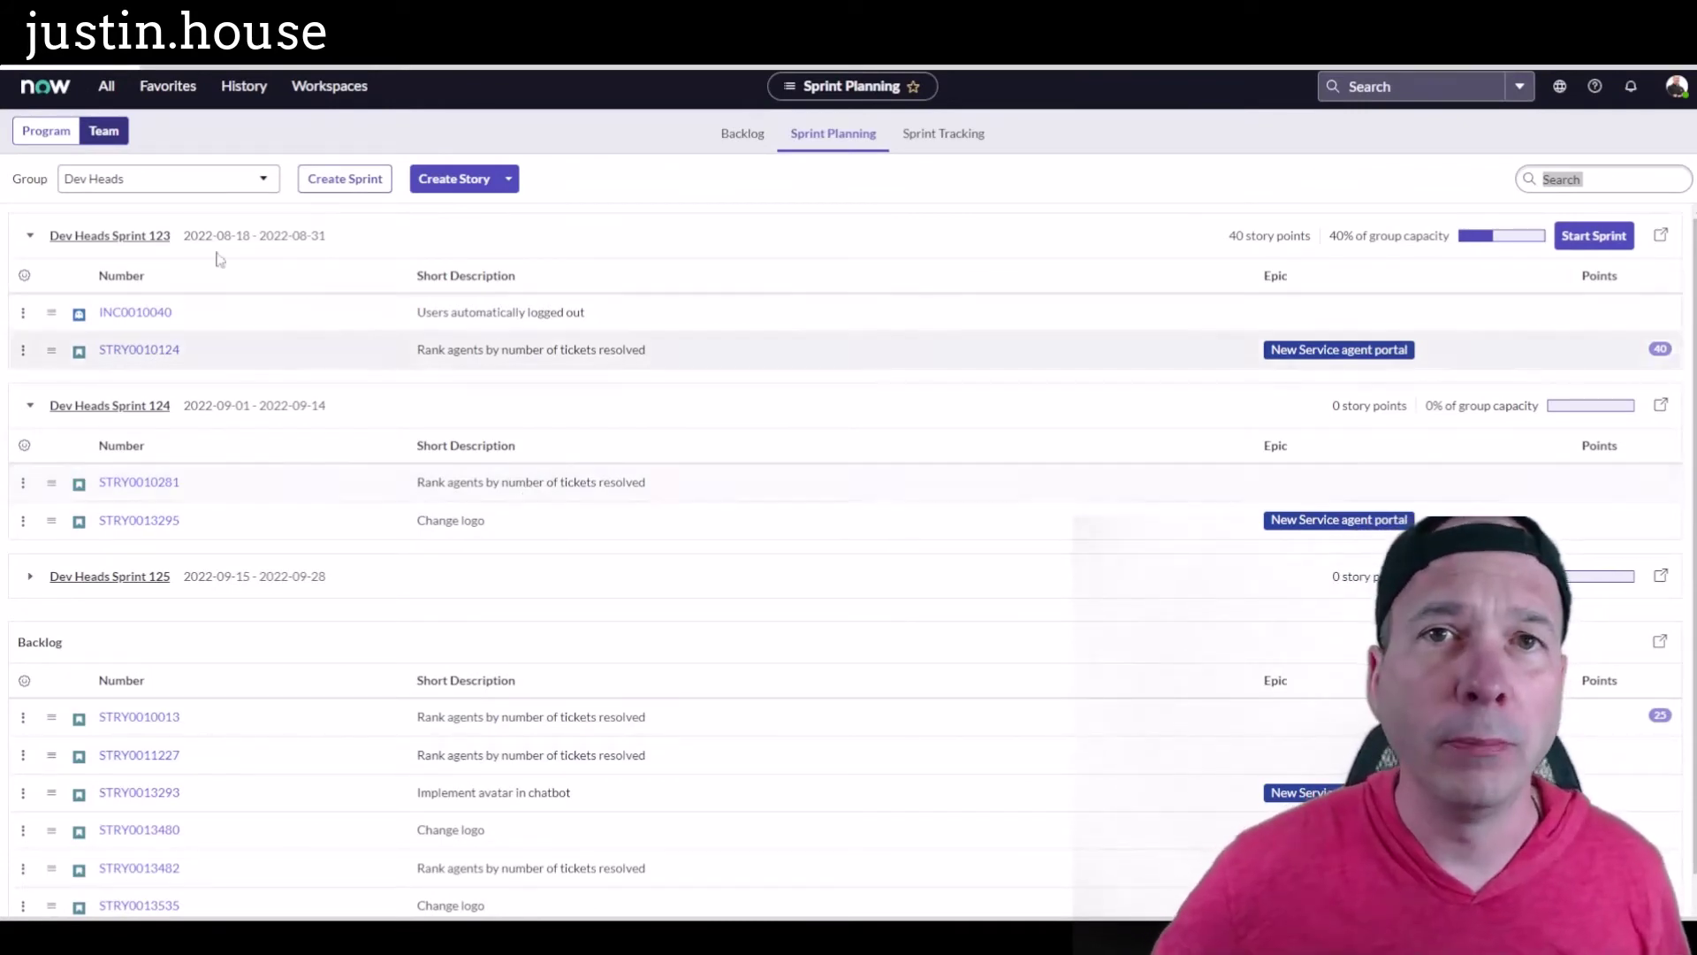
left_click(67, 132)
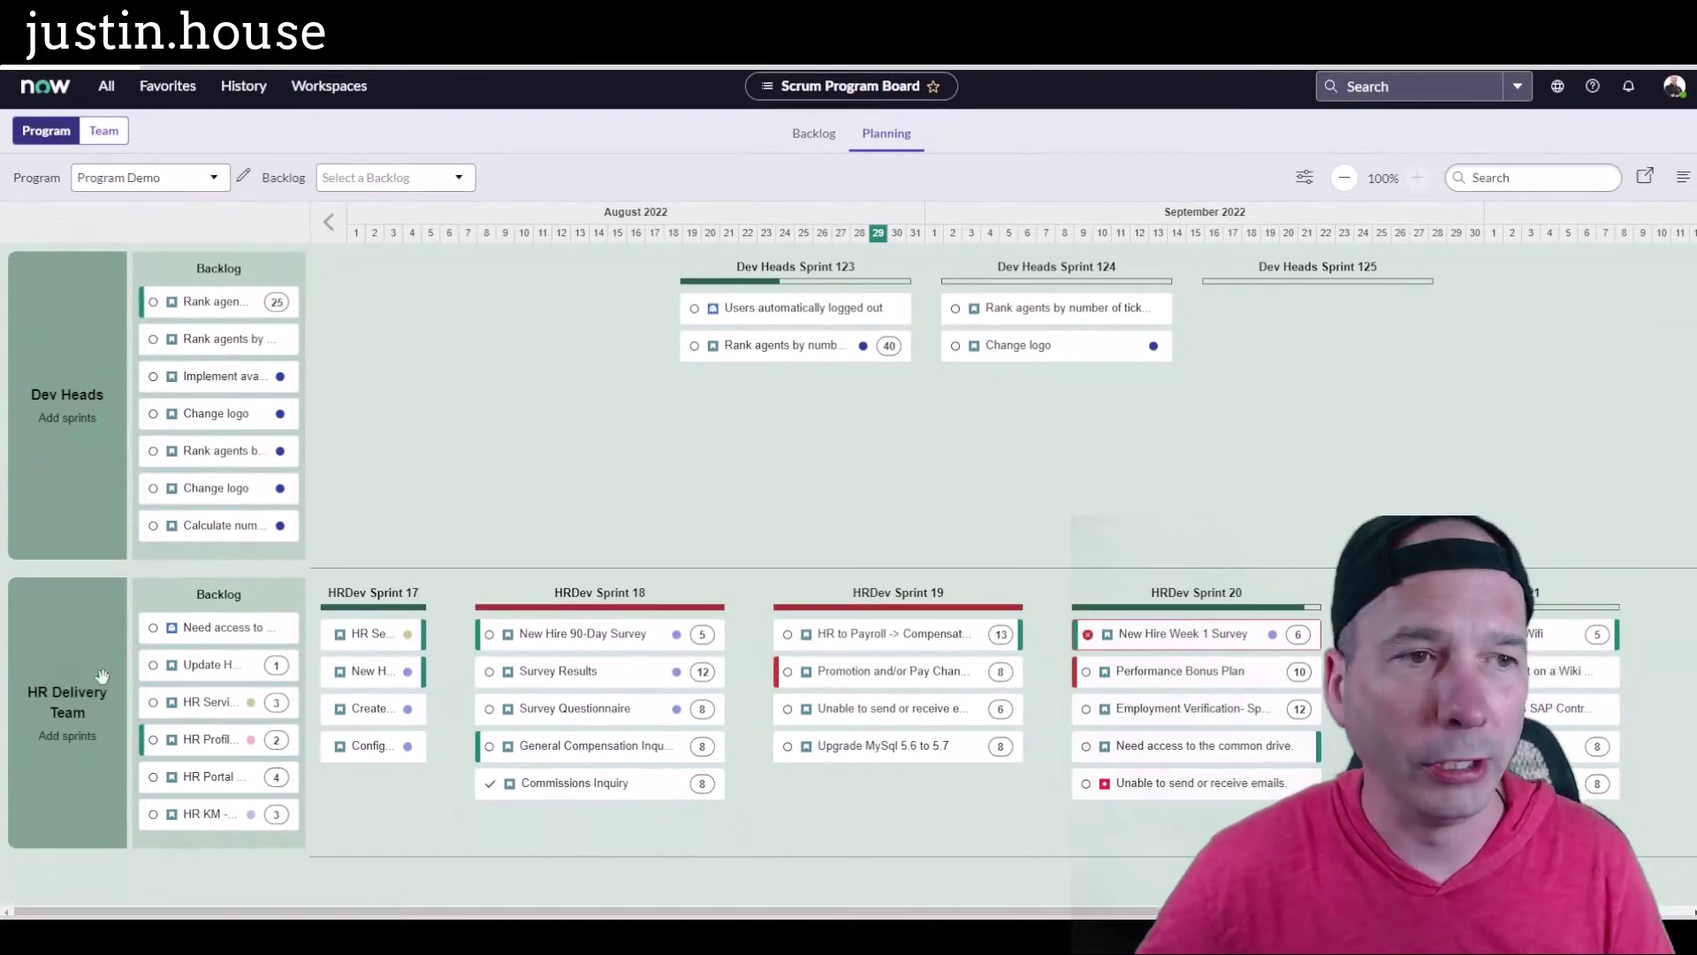
left_click(68, 421)
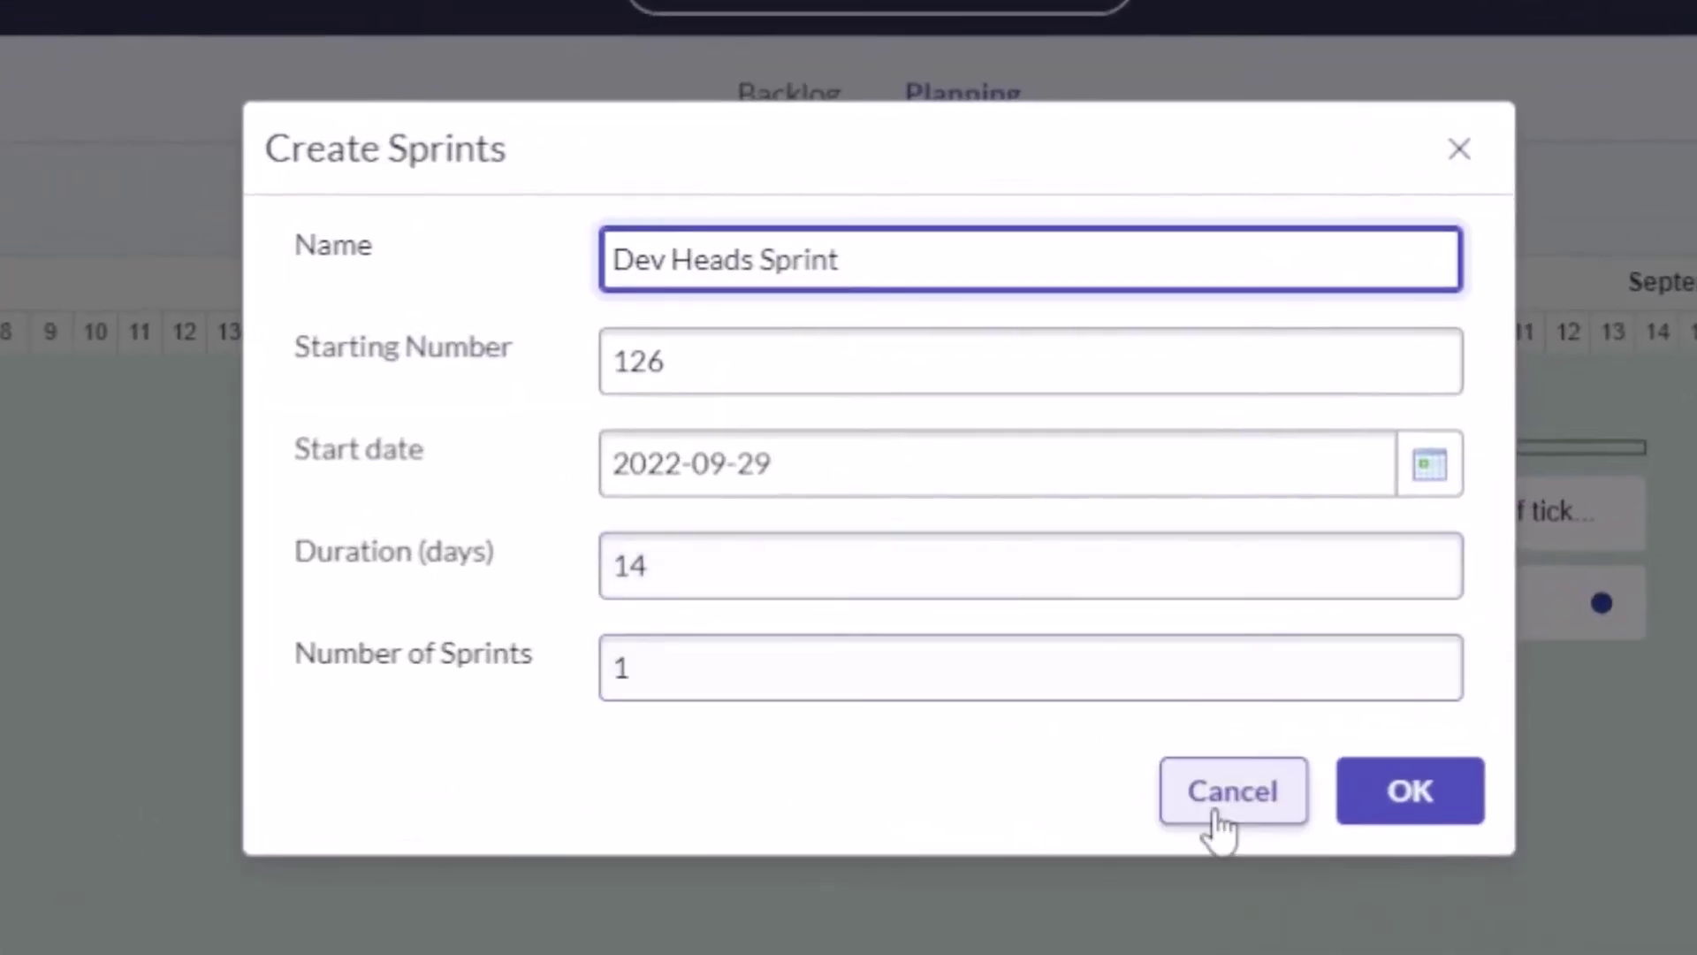
left_click(840, 679)
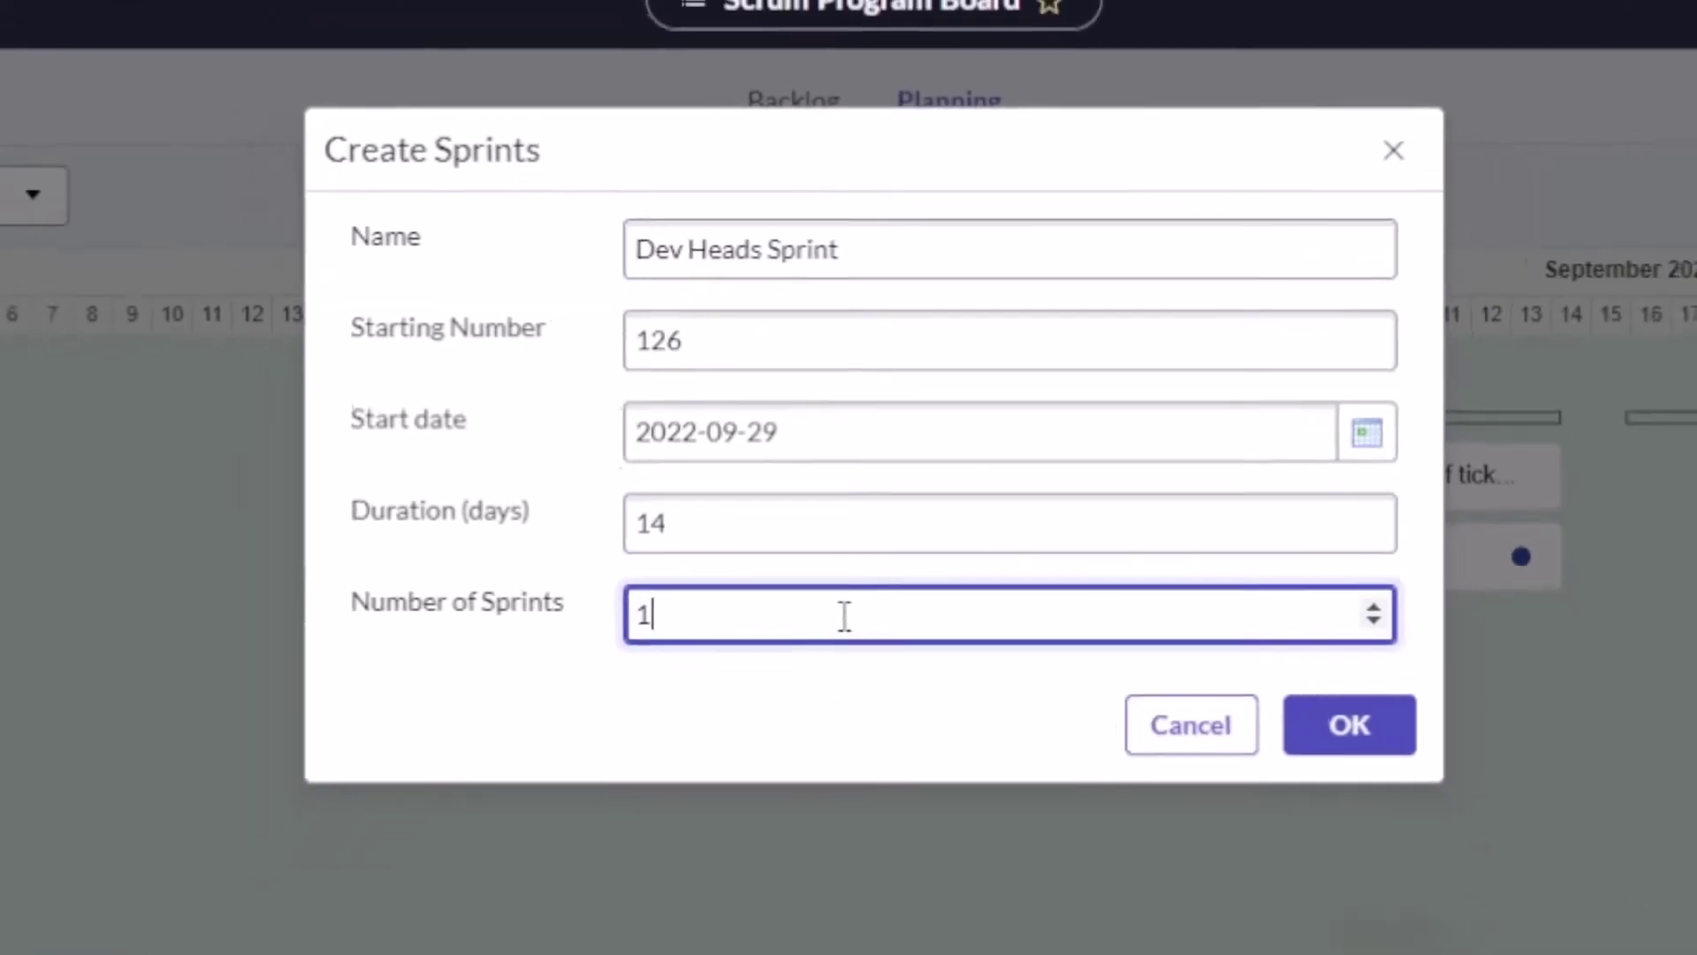
key("BackSpace")
left_click(1233, 790)
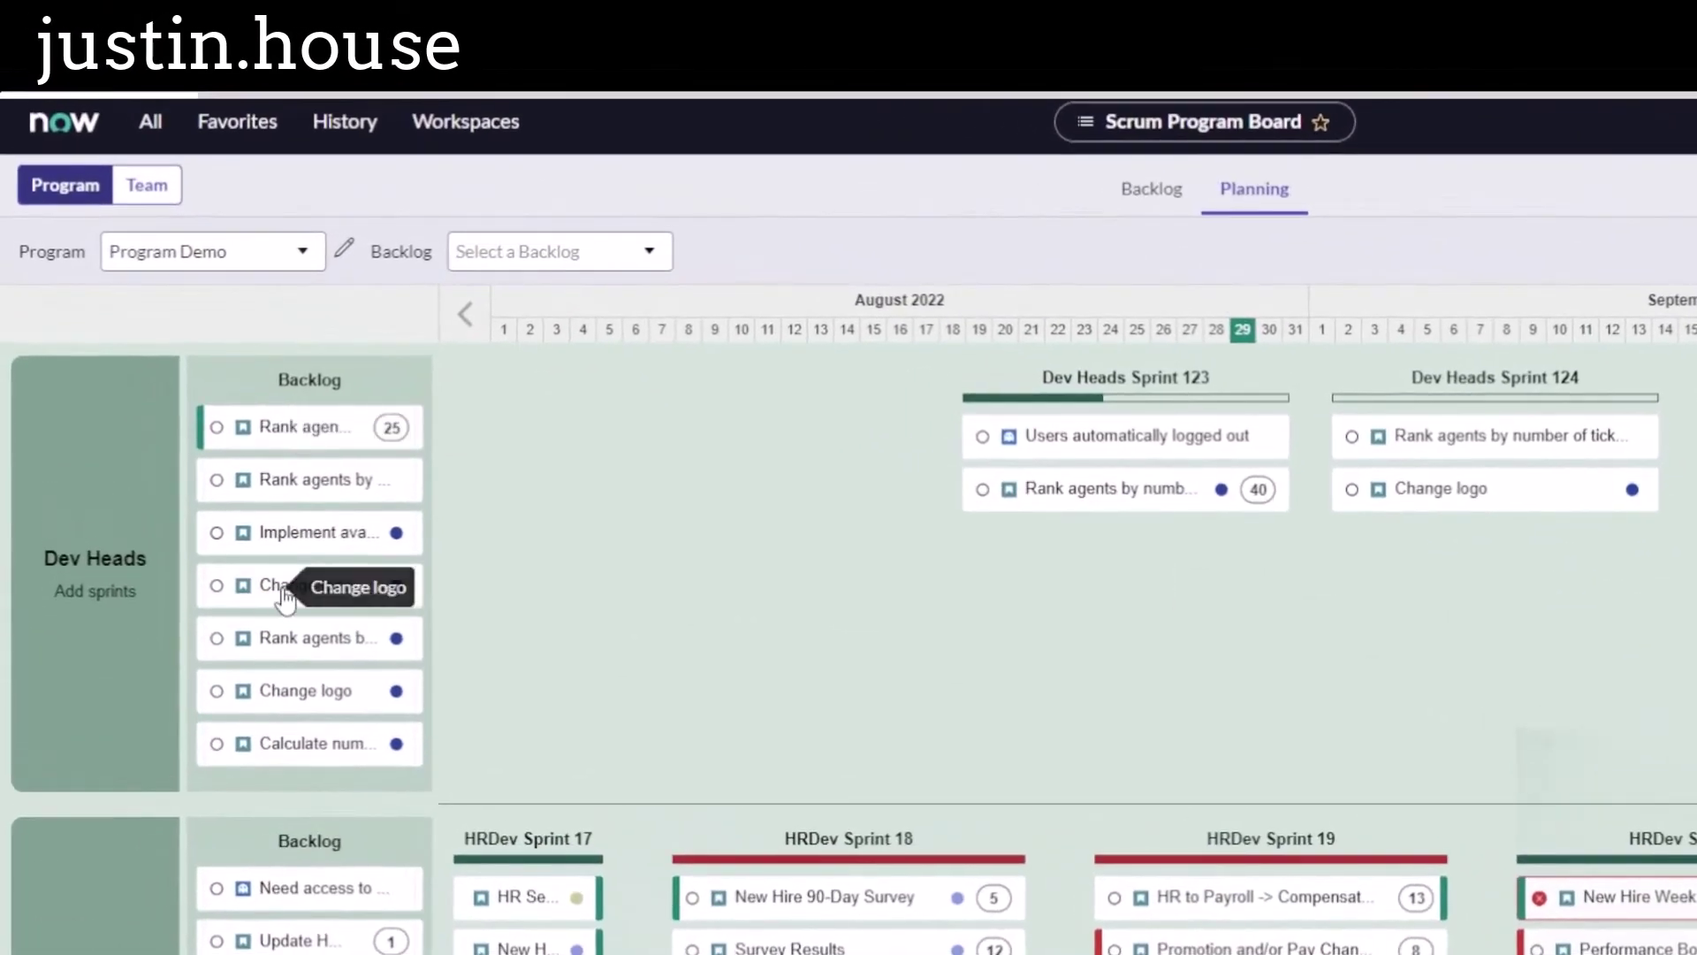
Set the Change logo backlog story to 50 points and save it
left_click(284, 600)
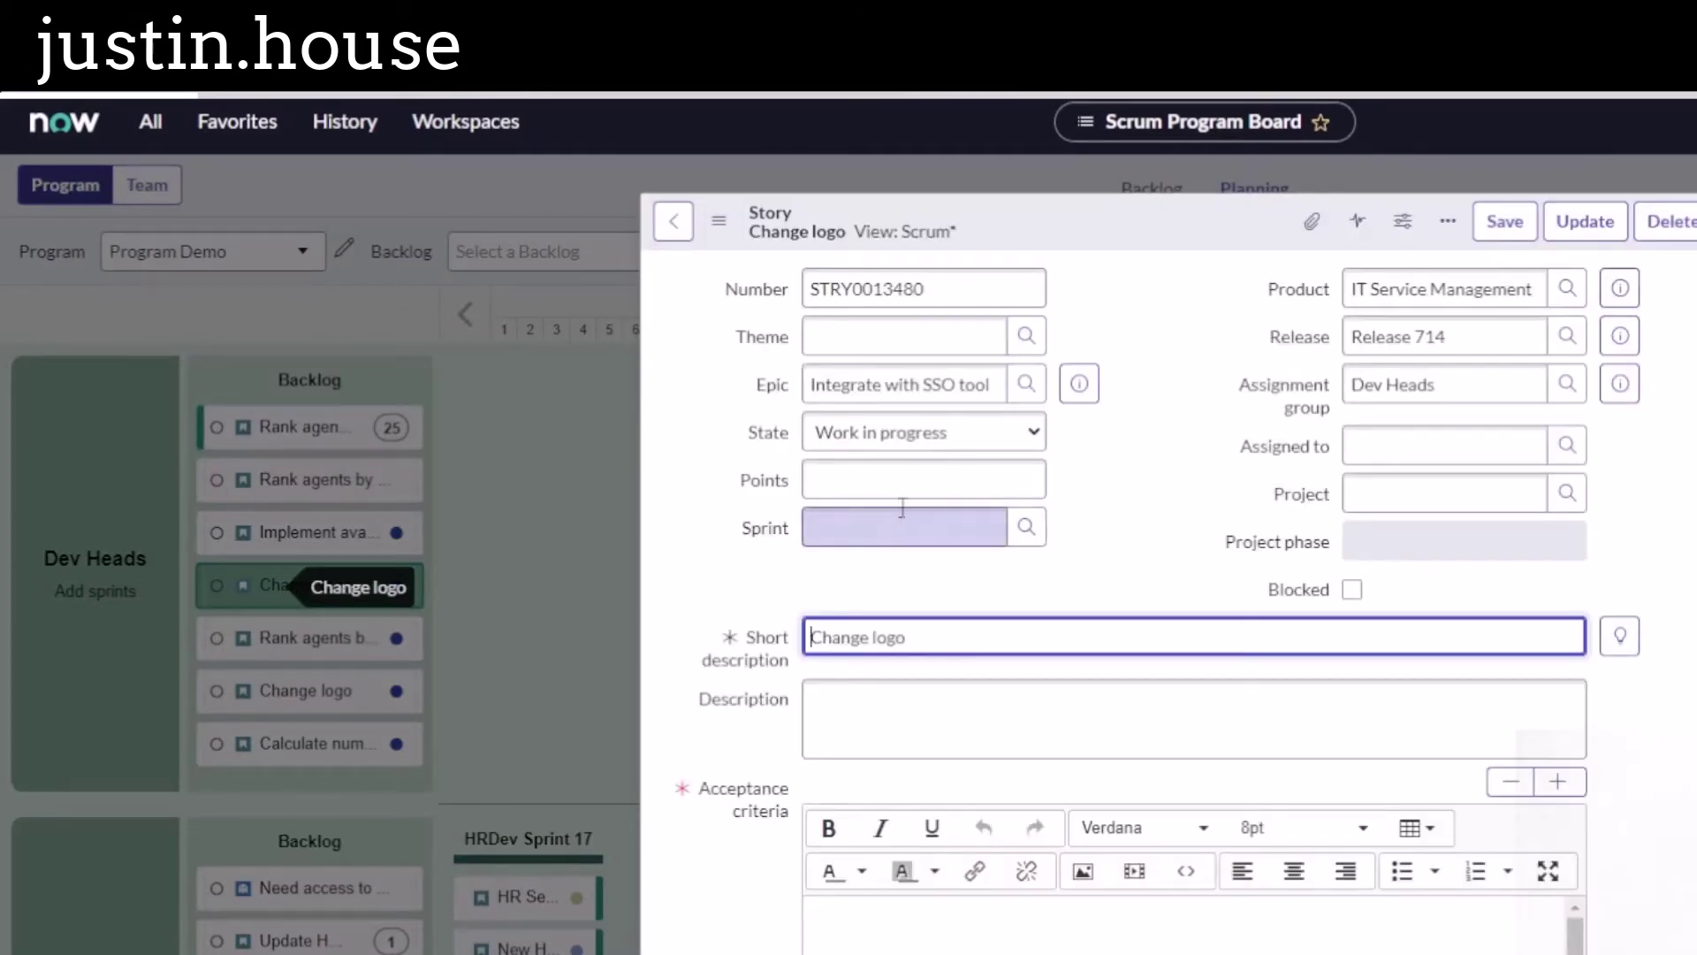
left_click(924, 482)
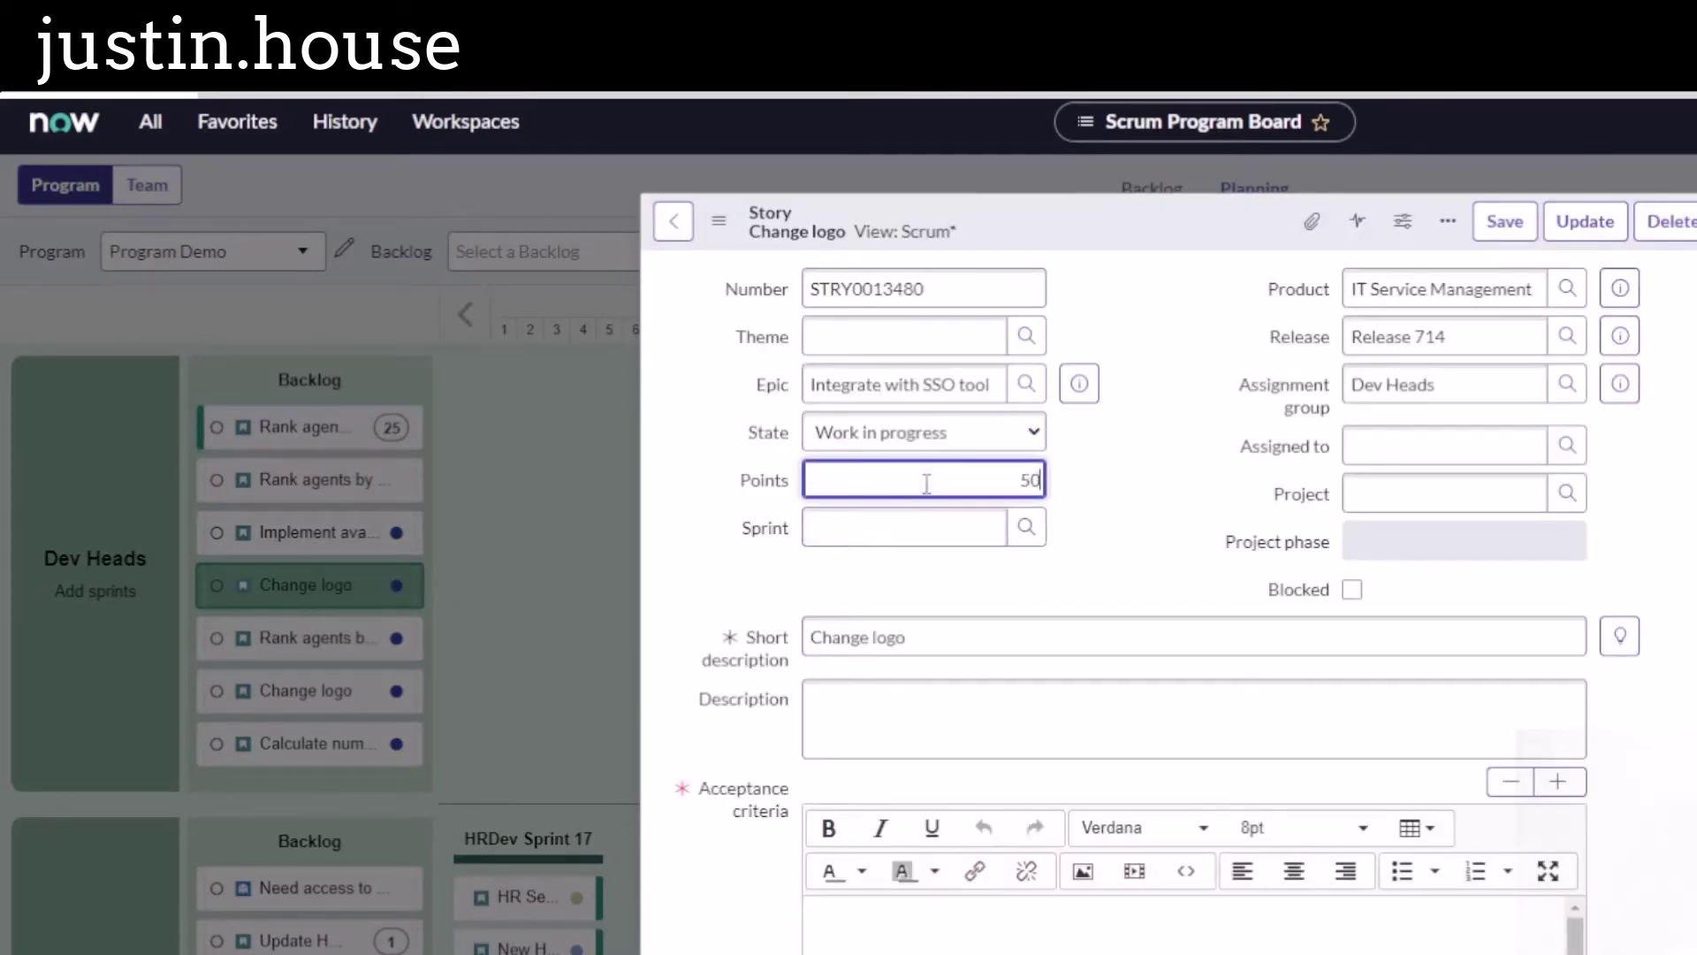
left_click(940, 718)
key("Tab")
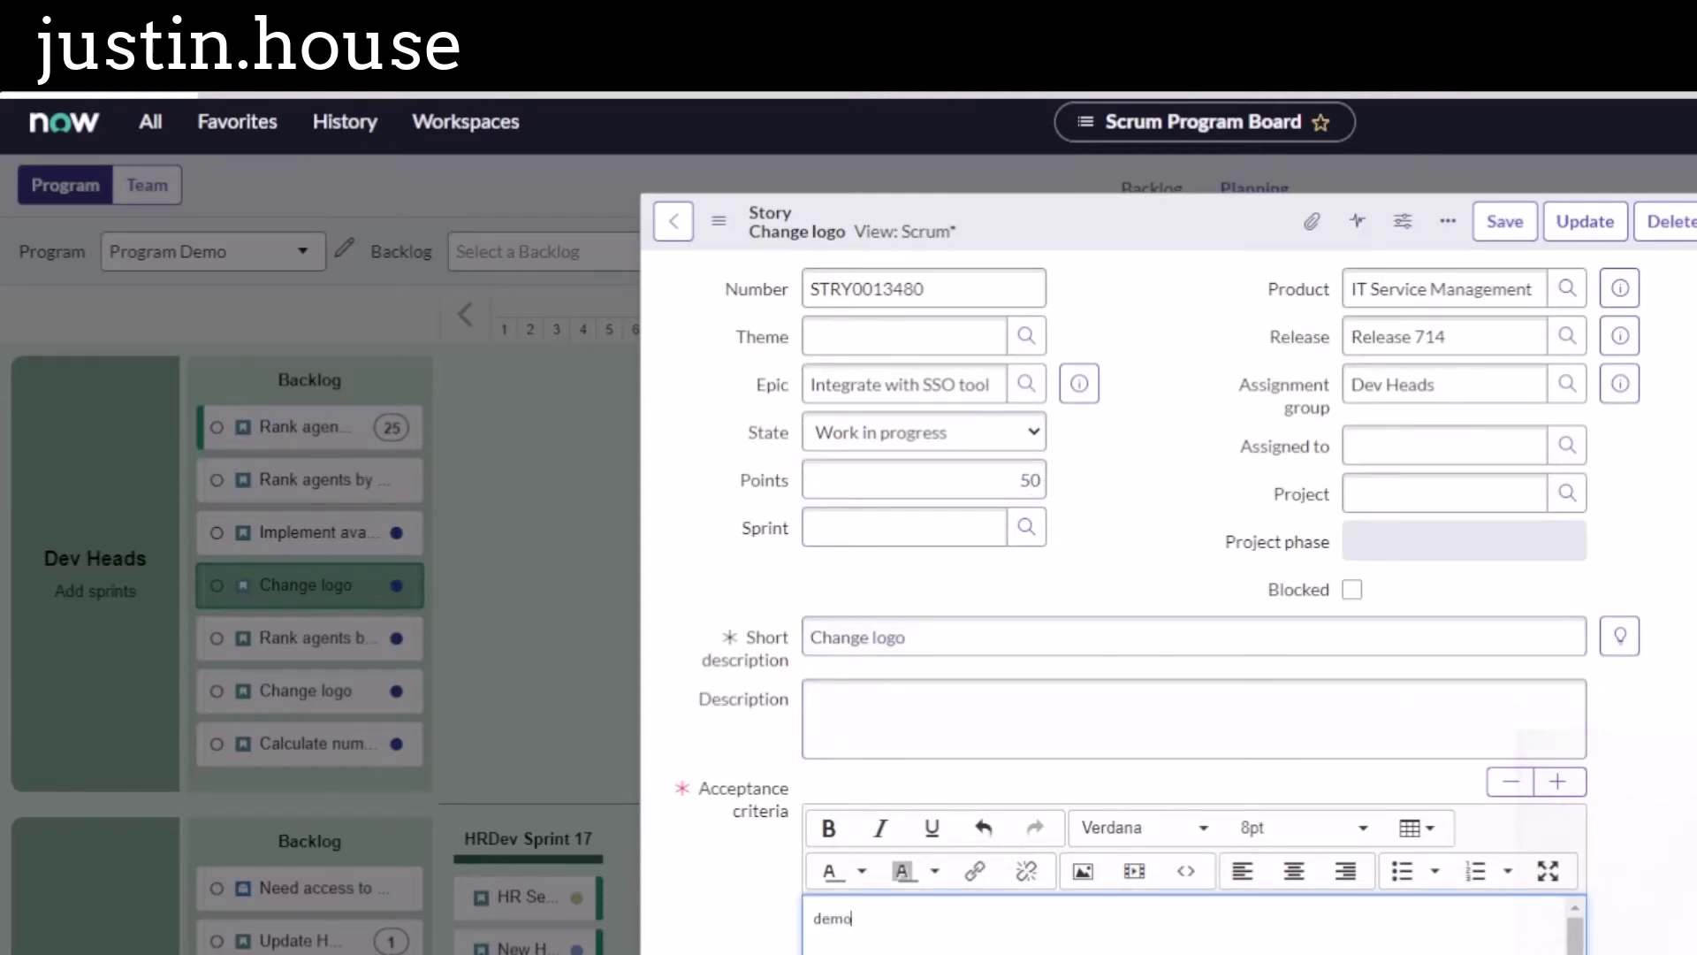
left_click(1505, 221)
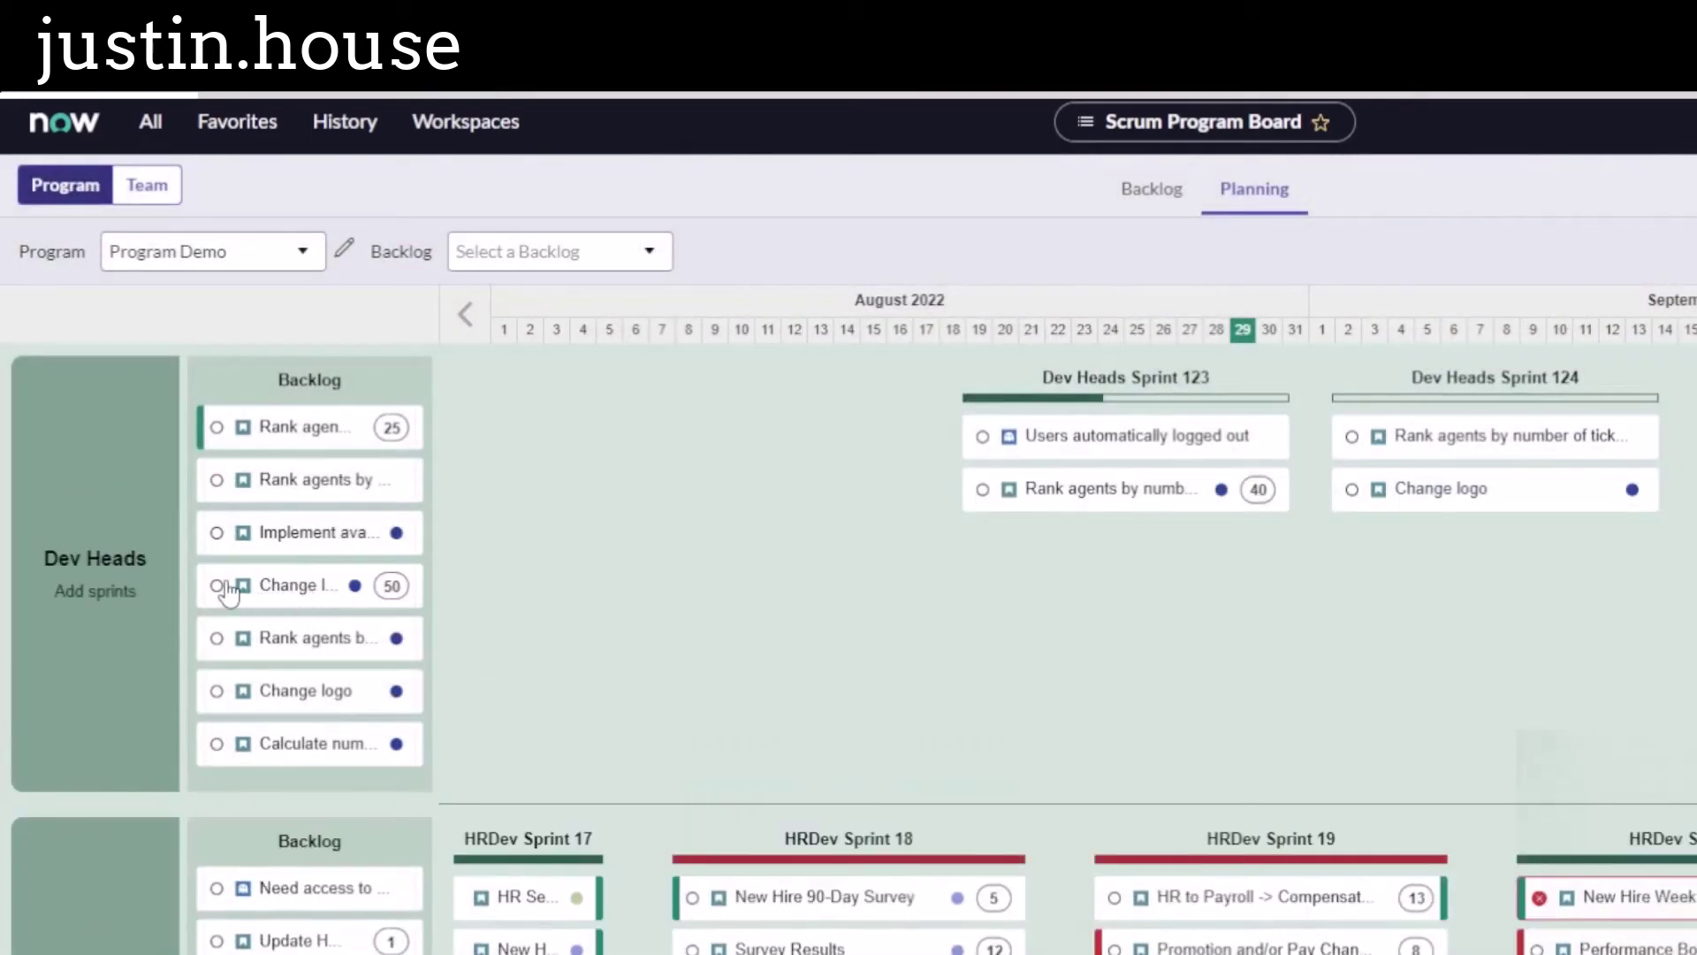
Move the Change logo card to the top of Dev Heads Sprint 124
left_click_drag(228, 594, 1446, 435)
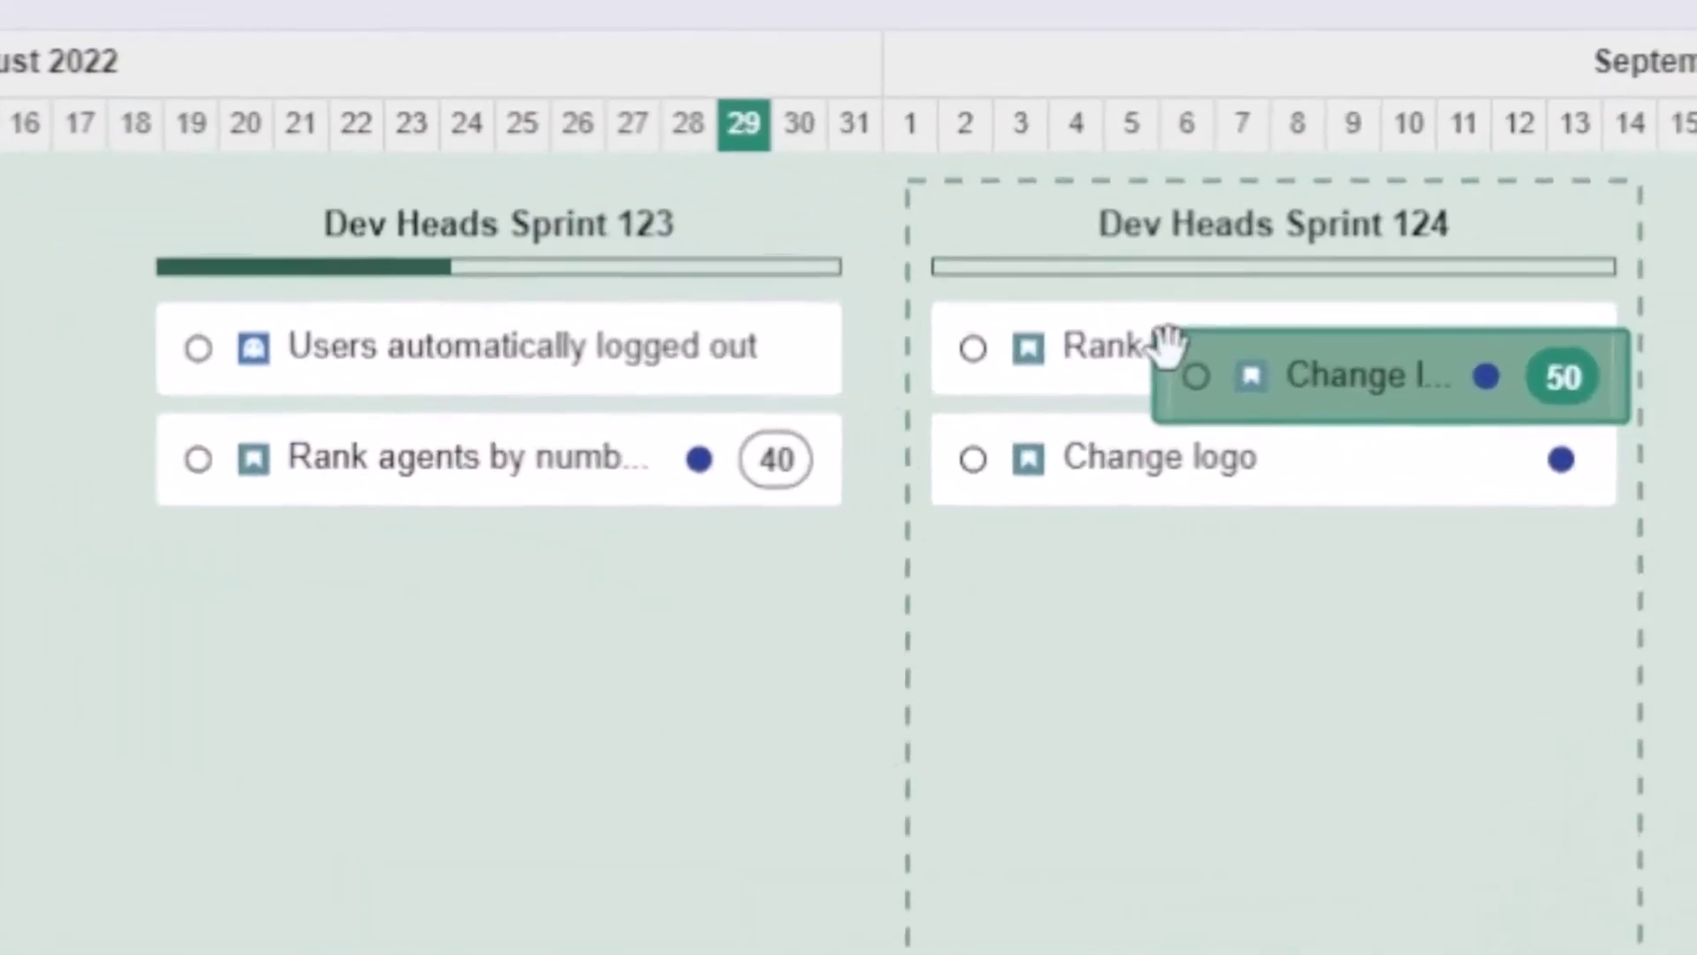
left_click_drag(1167, 345, 1089, 311)
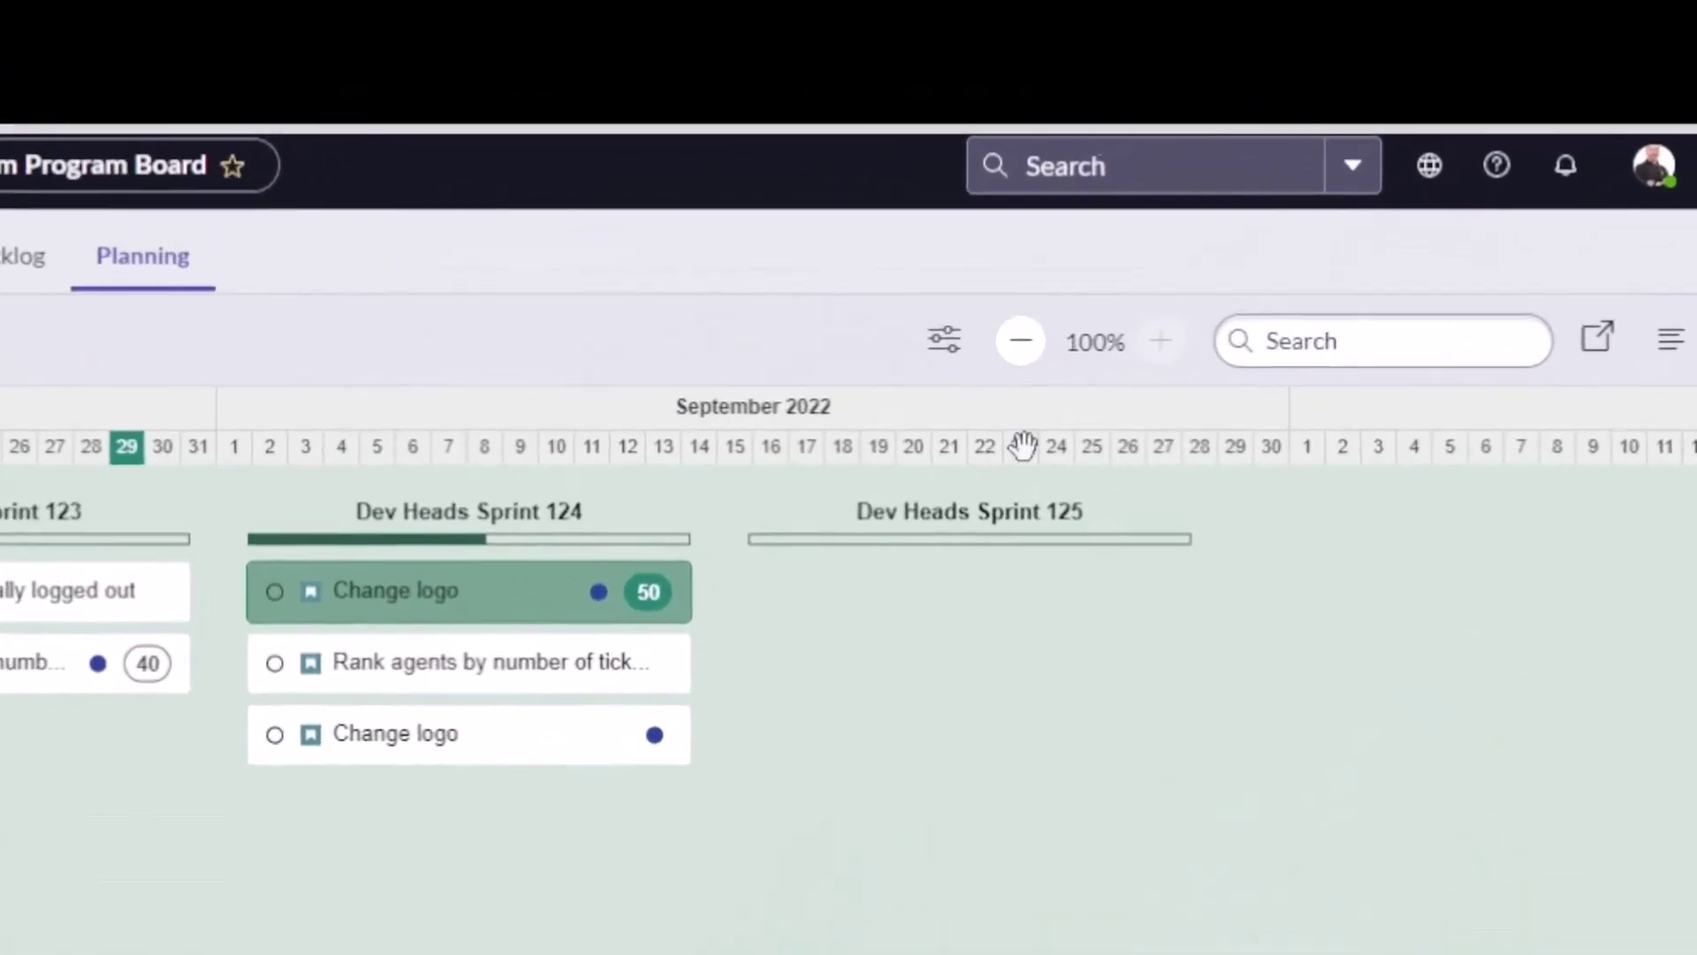
left_click_drag(897, 402, 1054, 379)
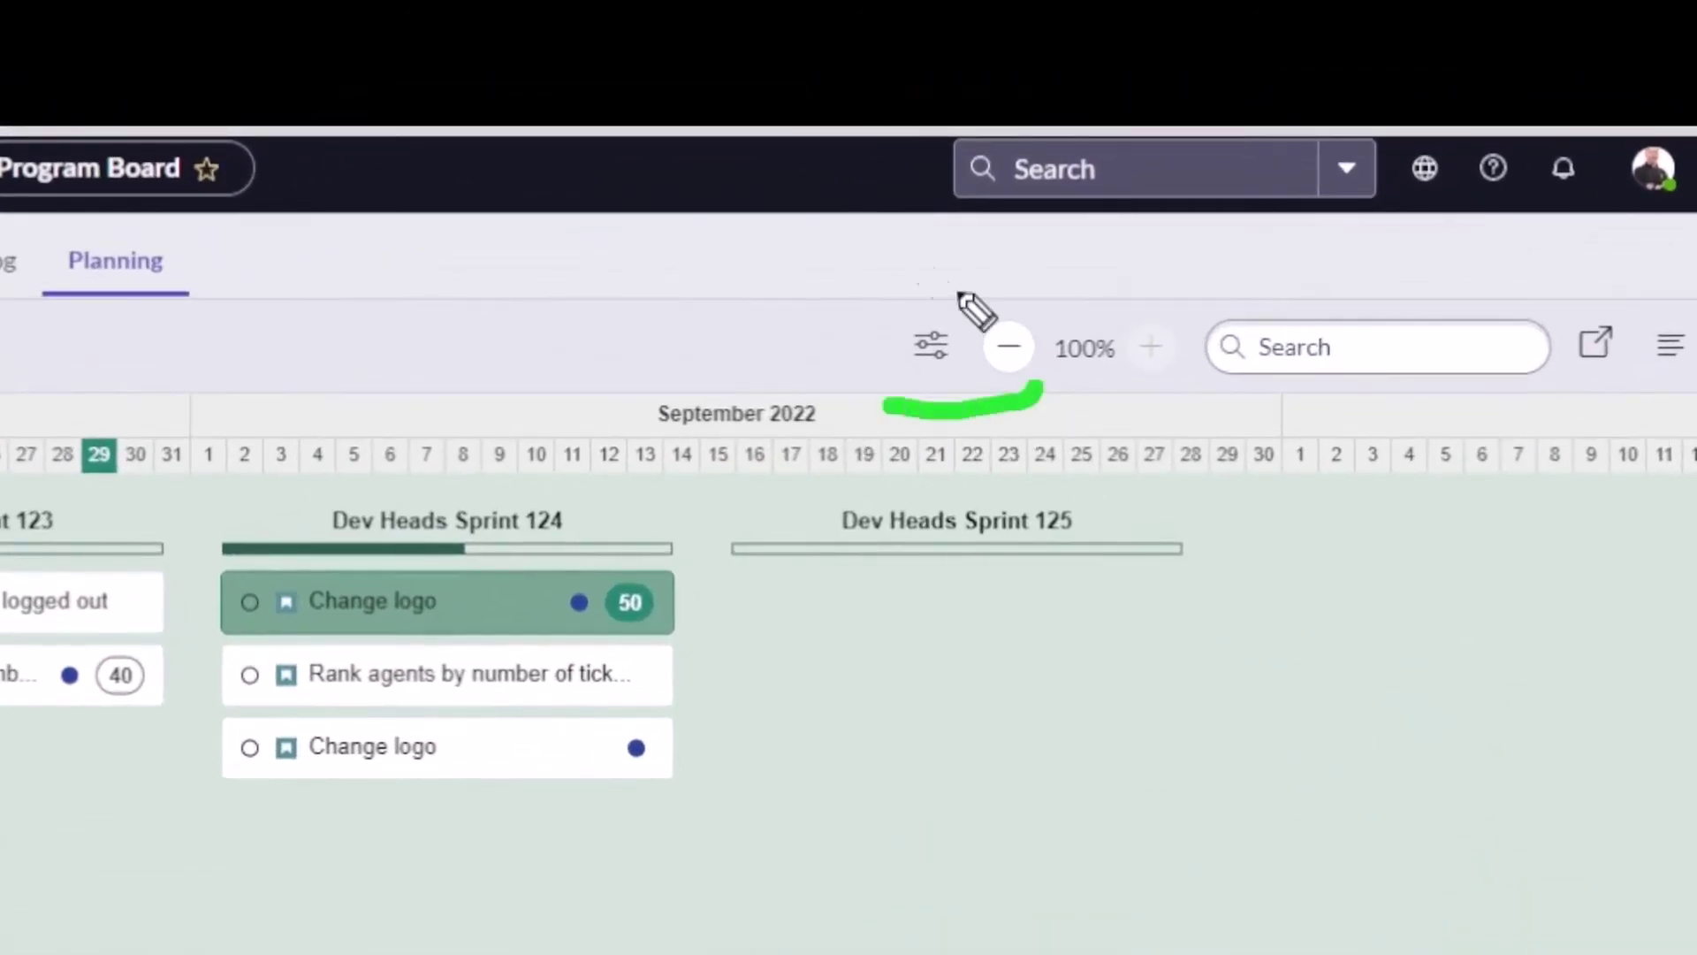
left_click_drag(959, 293, 940, 421)
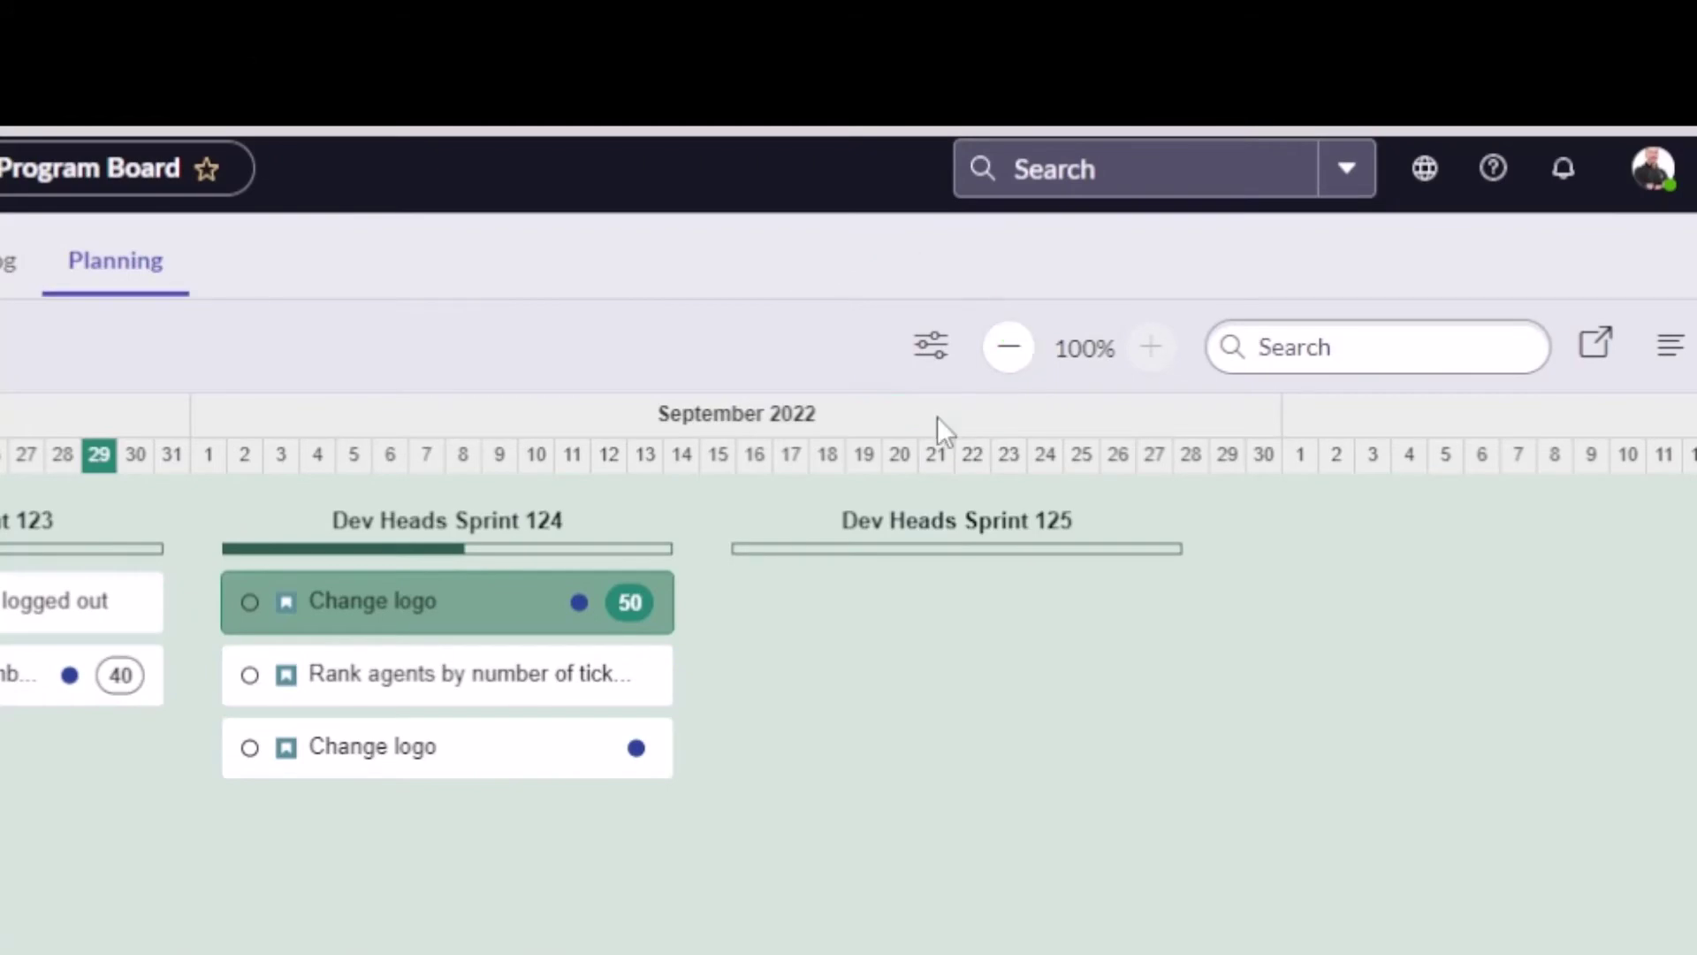
Enable Dependencies in the board configuration to link stories across HRDev Sprints 17–21
left_click(948, 363)
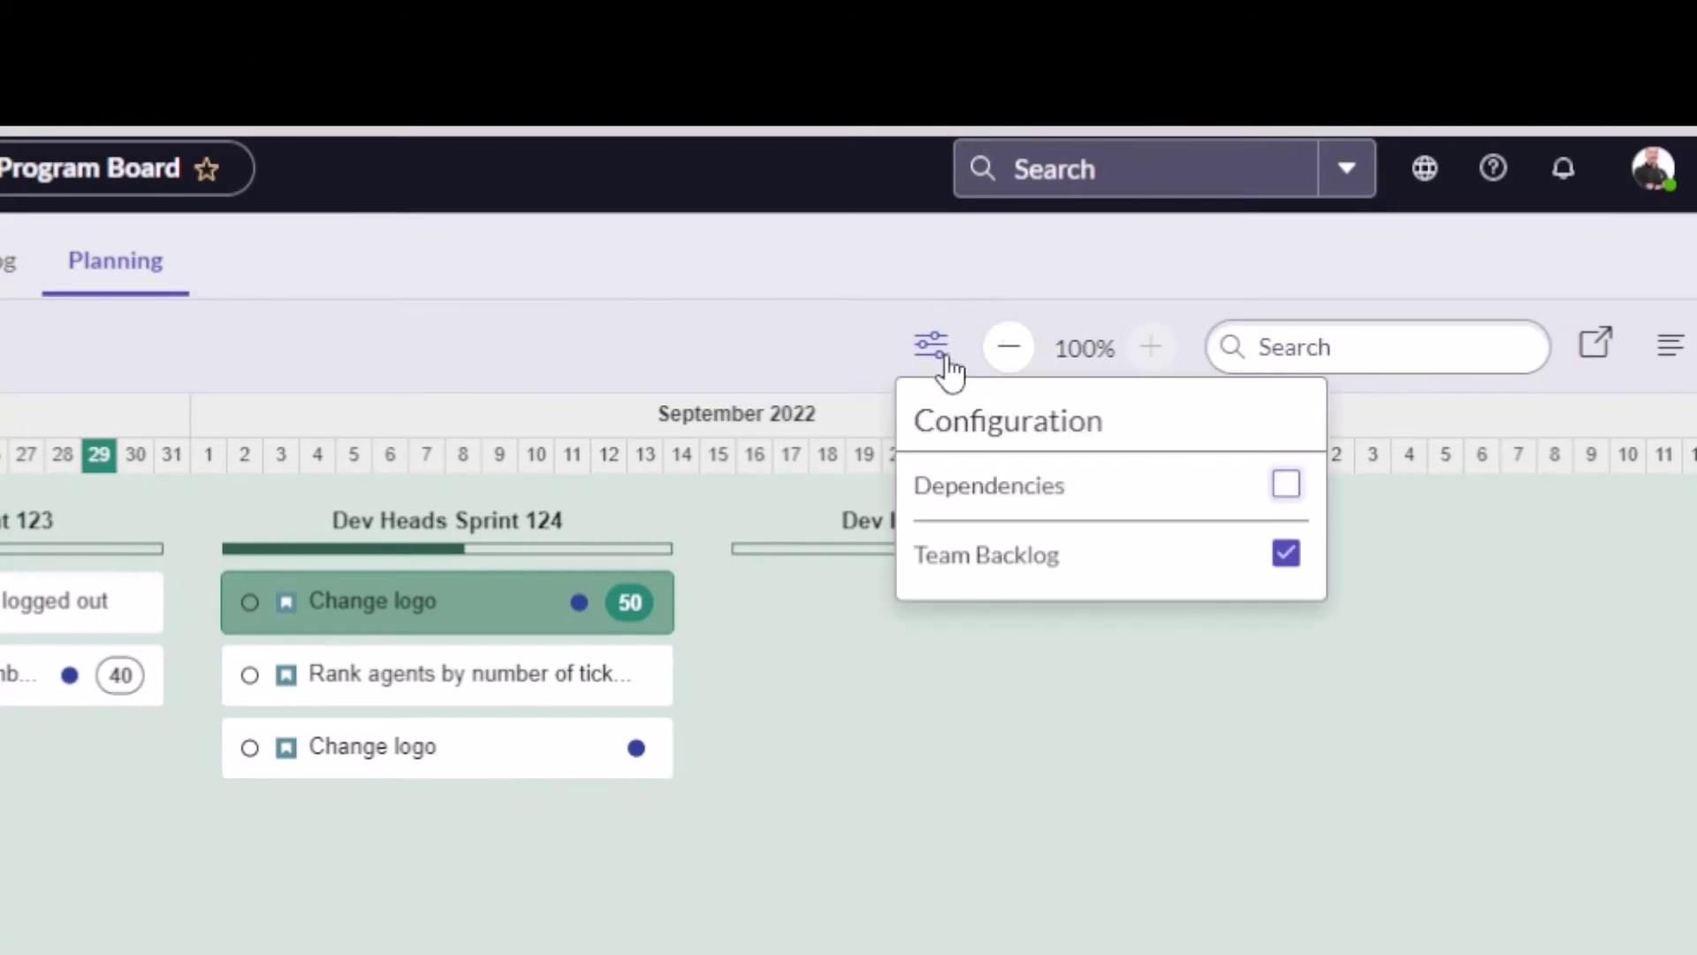
left_click(1287, 485)
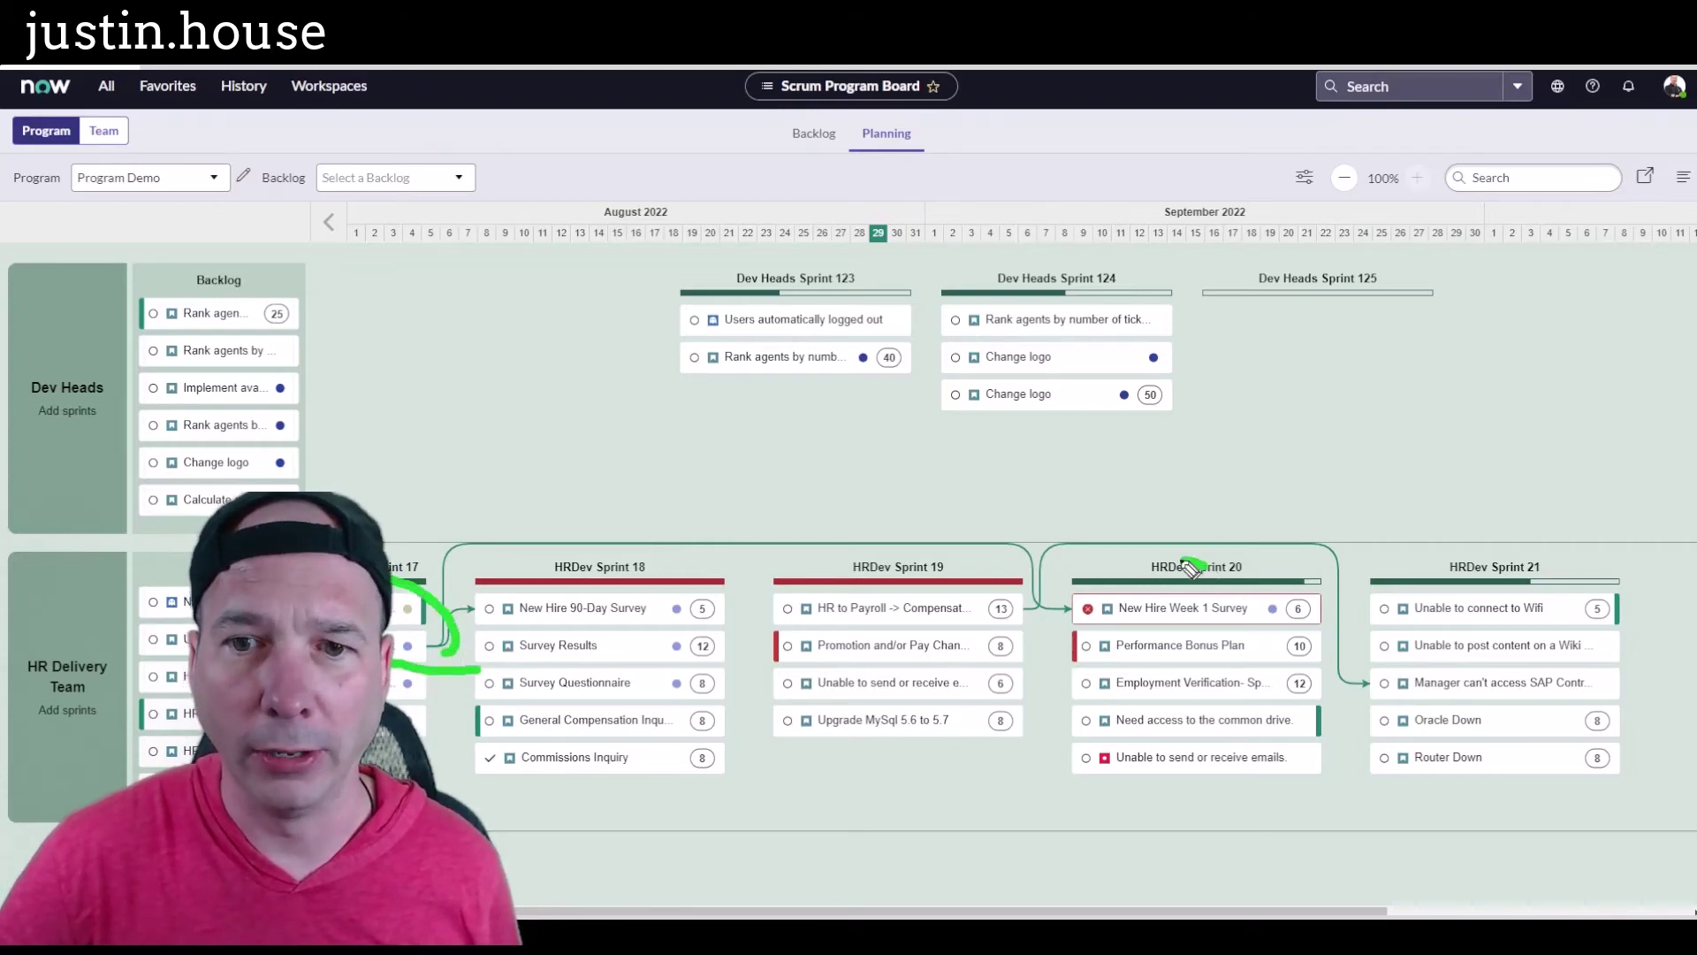
mouse_move(1189, 563)
left_mouse_down()
mouse_move(1074, 645)
mouse_move(1331, 619)
mouse_move(1123, 565)
left_mouse_up()
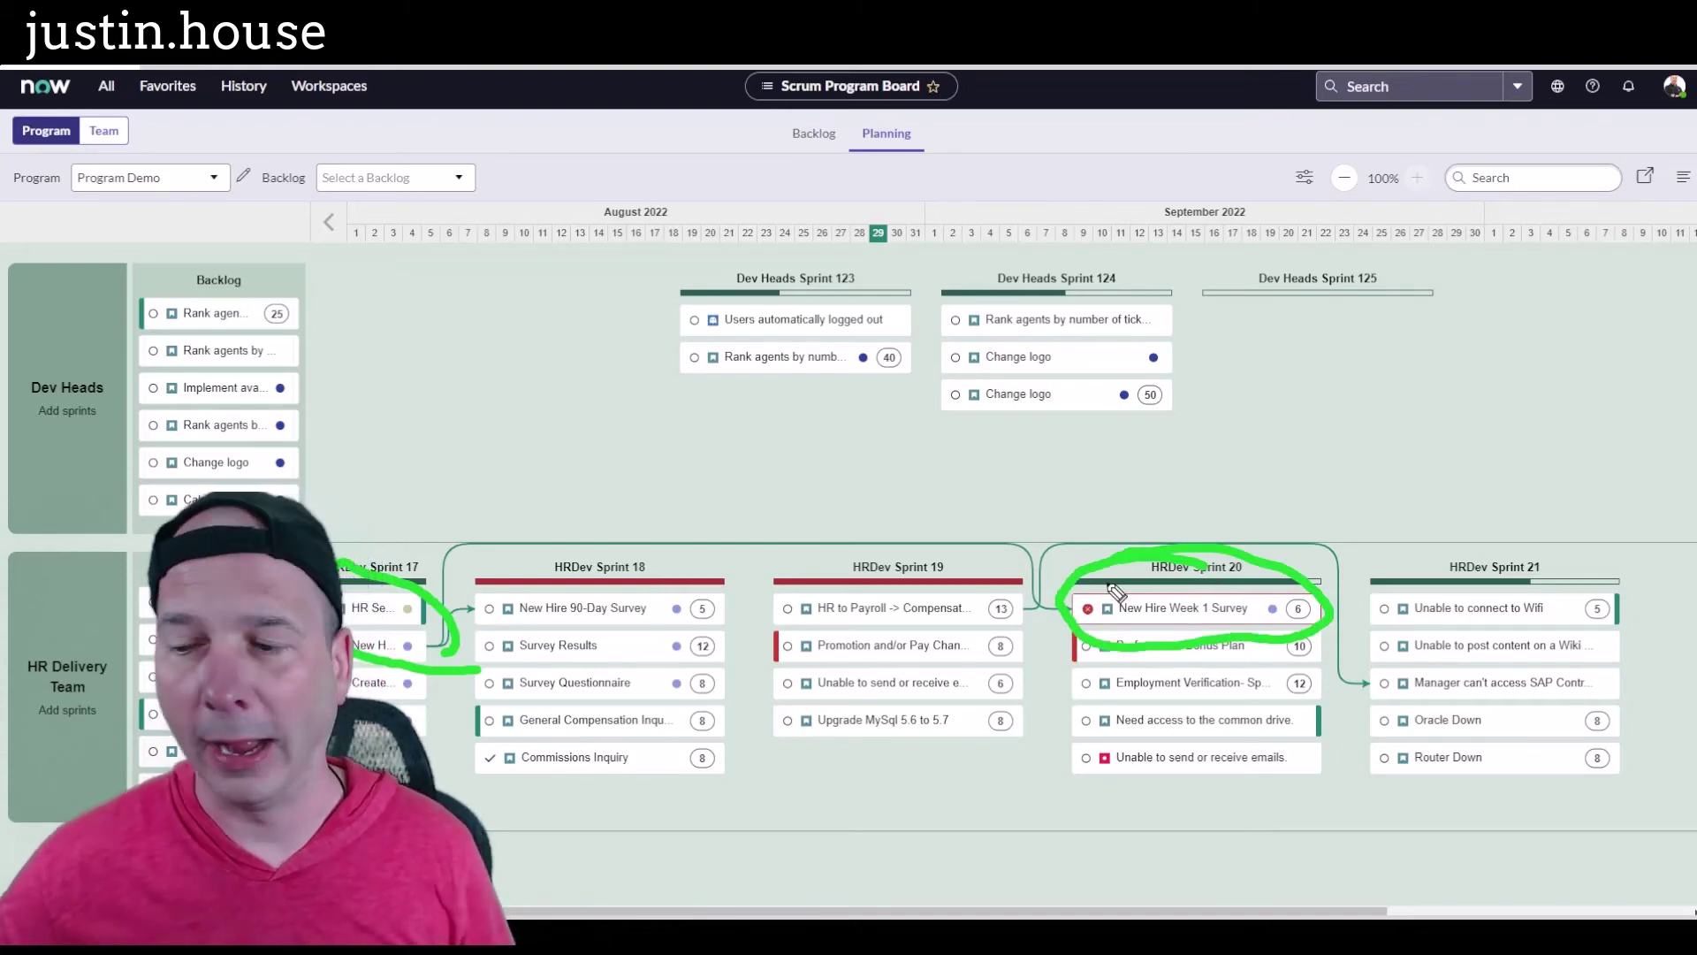
key("Escape")
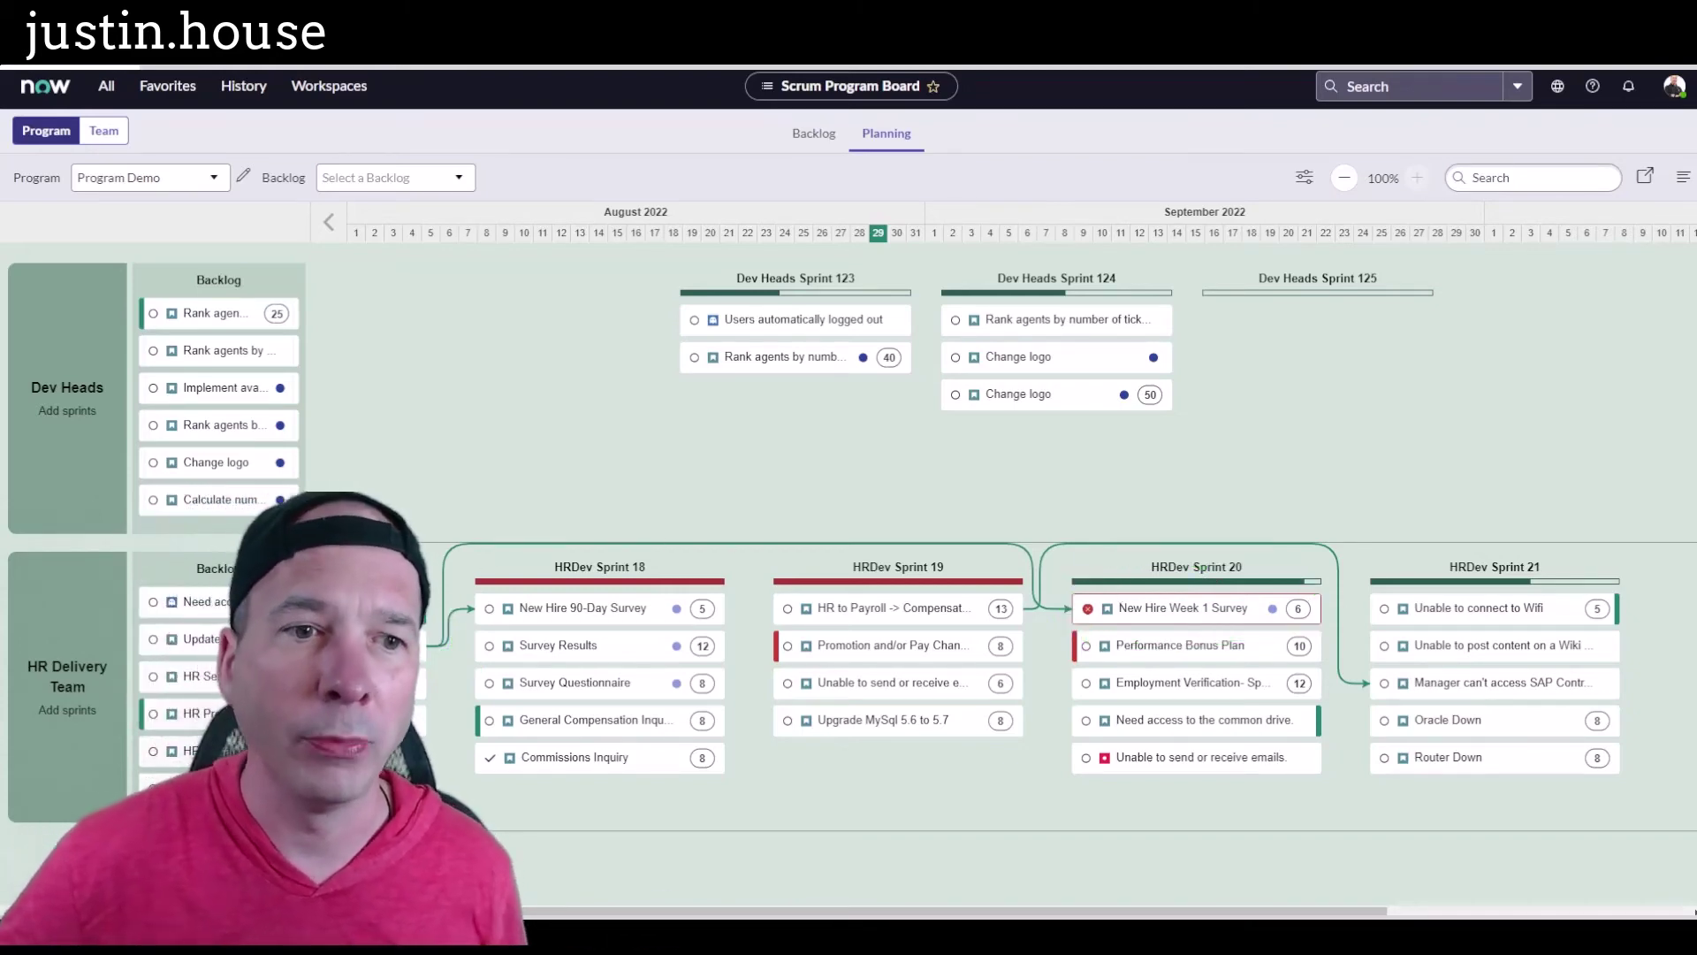
Relocate New Hire Survey Page to HRDev Sprint 21 and Unable to connect to Wifi to Sprint 19
left_click_drag(403, 646, 413, 608)
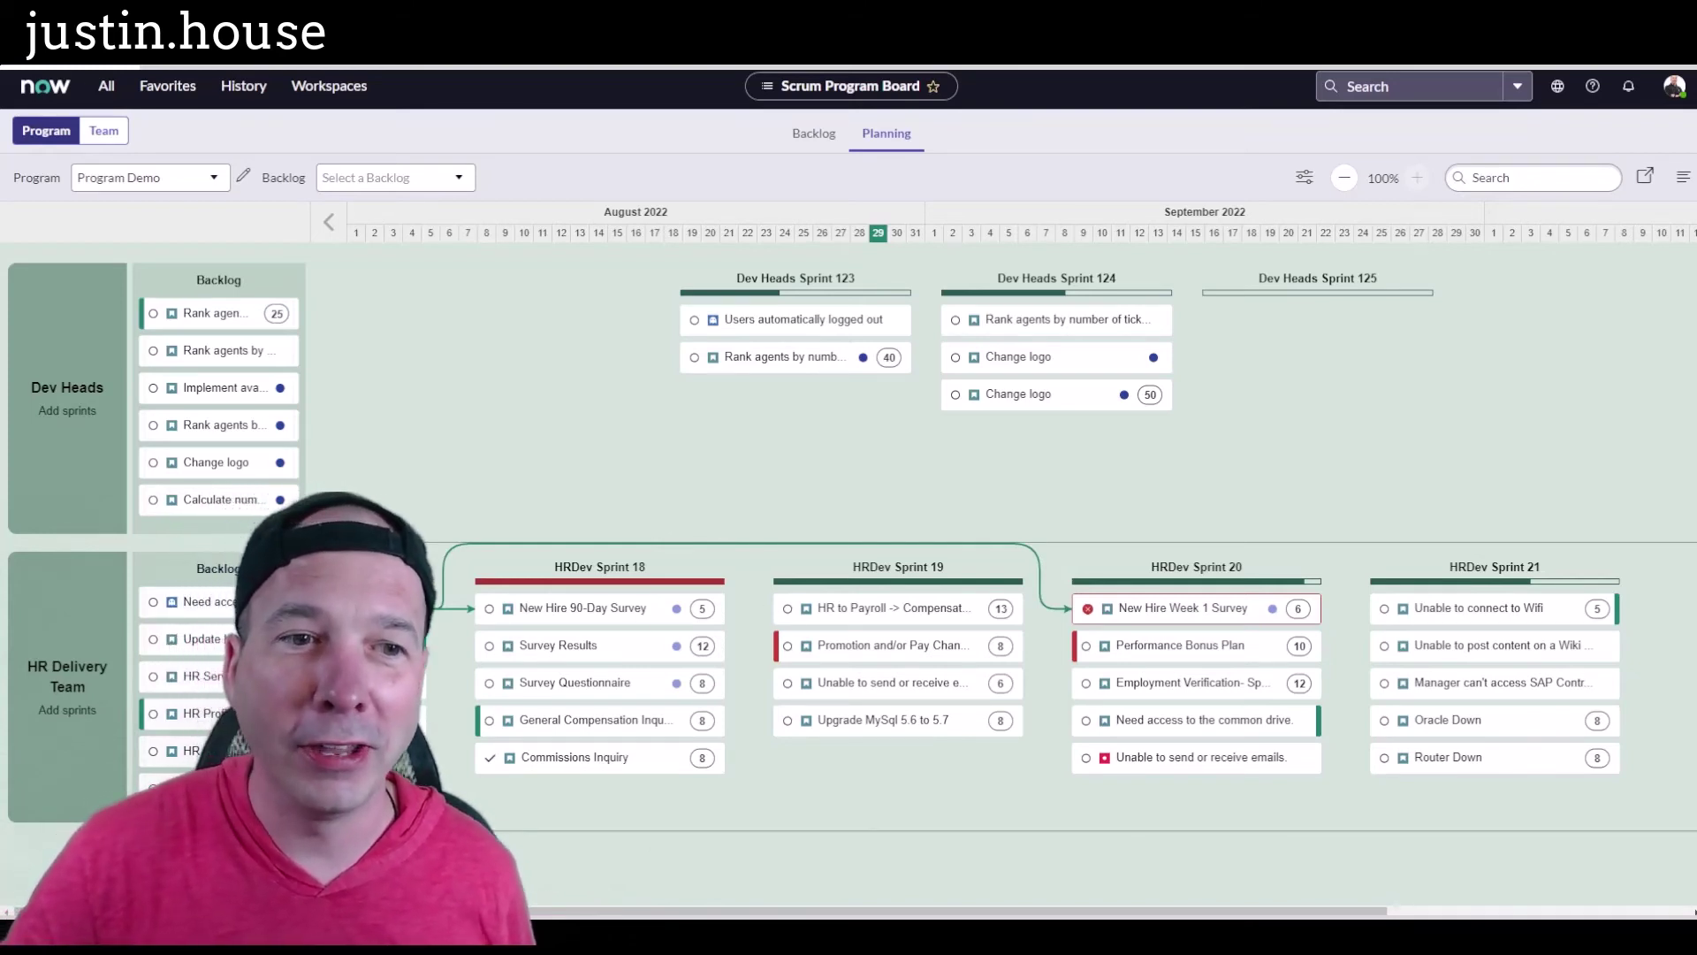
left_click_drag(371, 645, 1501, 626)
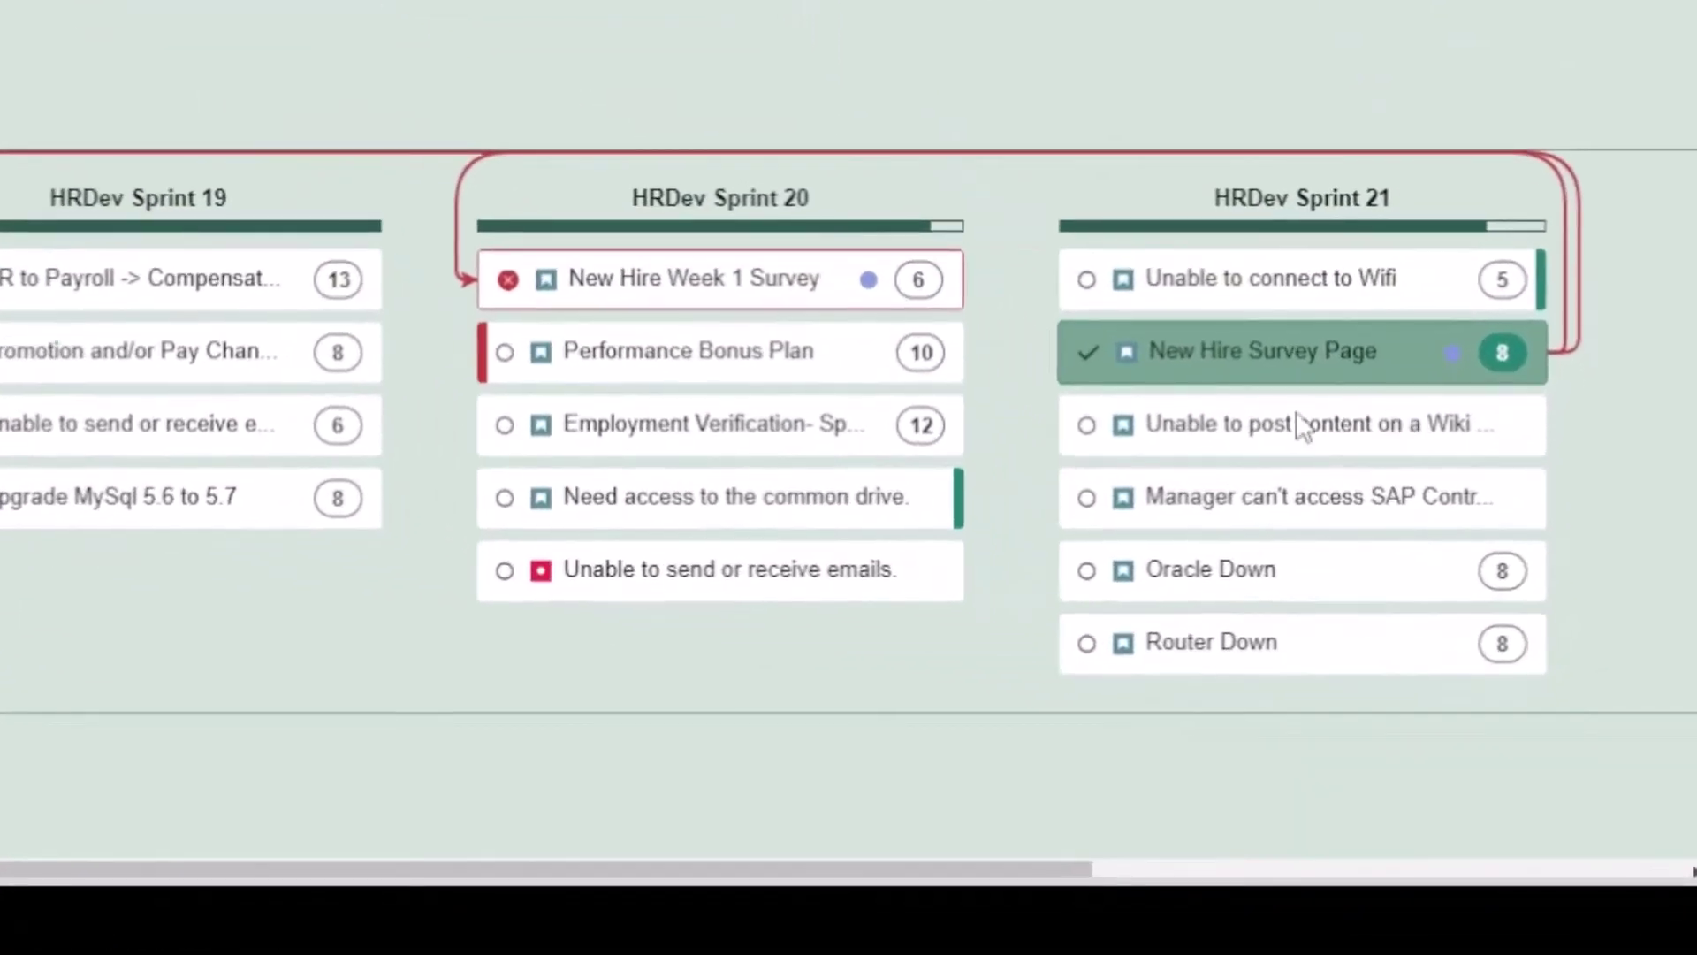
mouse_move(336, 41)
left_mouse_down()
mouse_move(411, 97)
mouse_move(1456, 419)
mouse_move(1662, 451)
left_mouse_up()
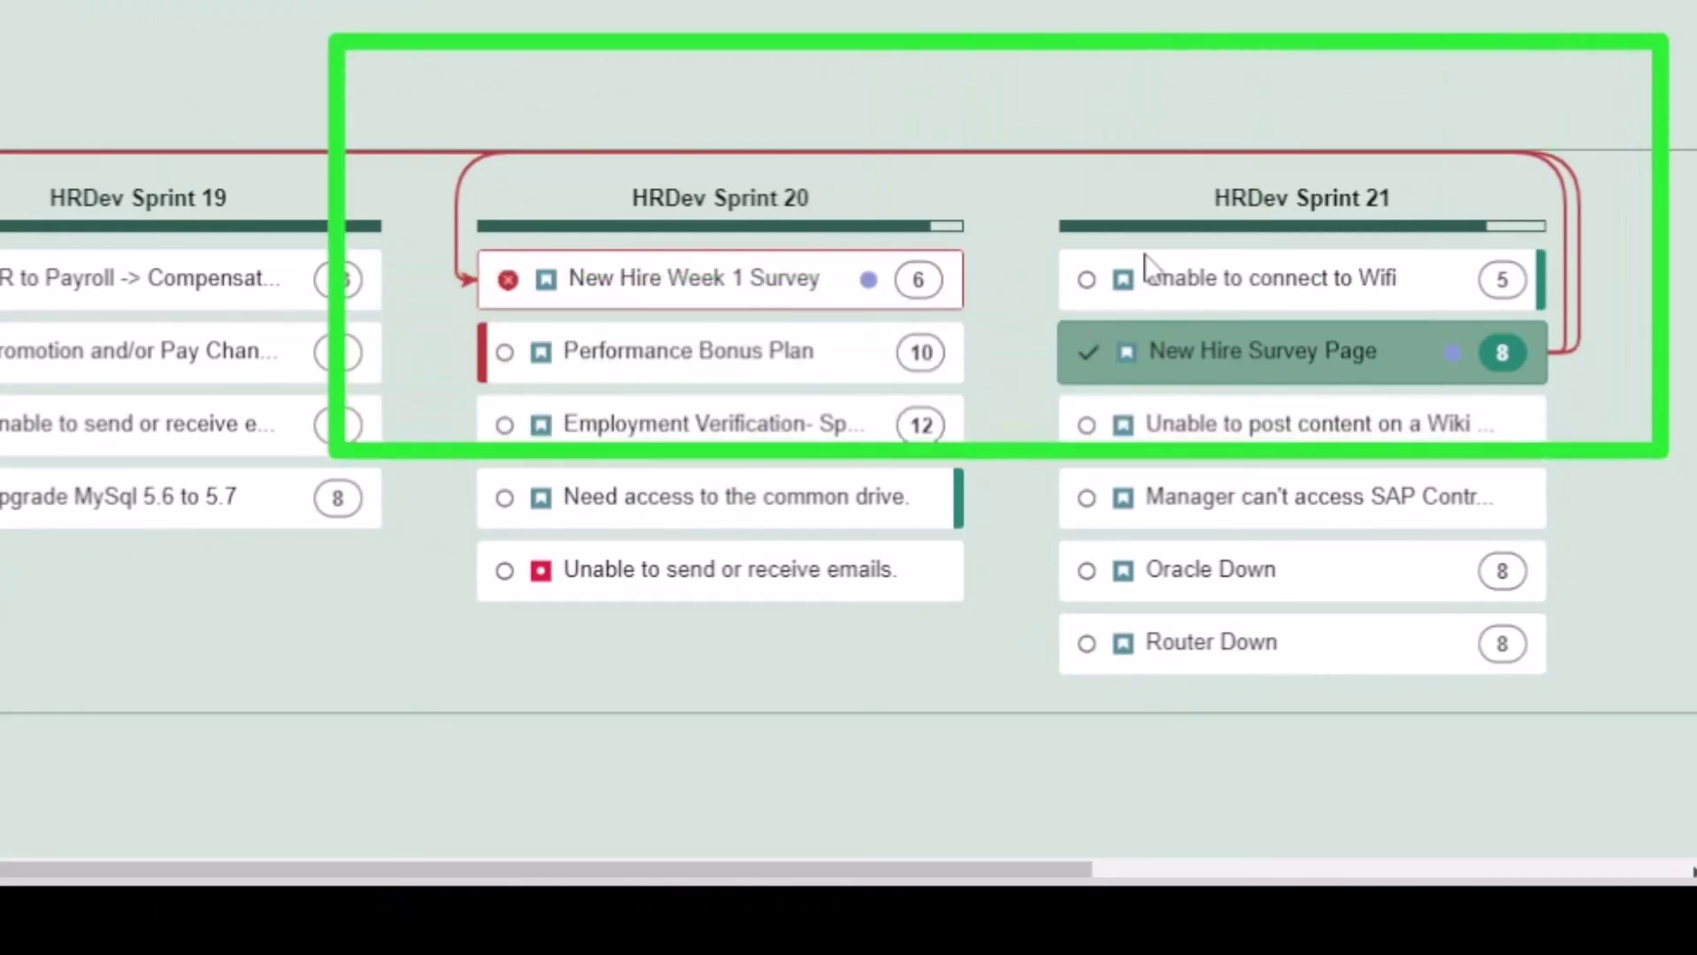
left_click_drag(1101, 292, 36, 402)
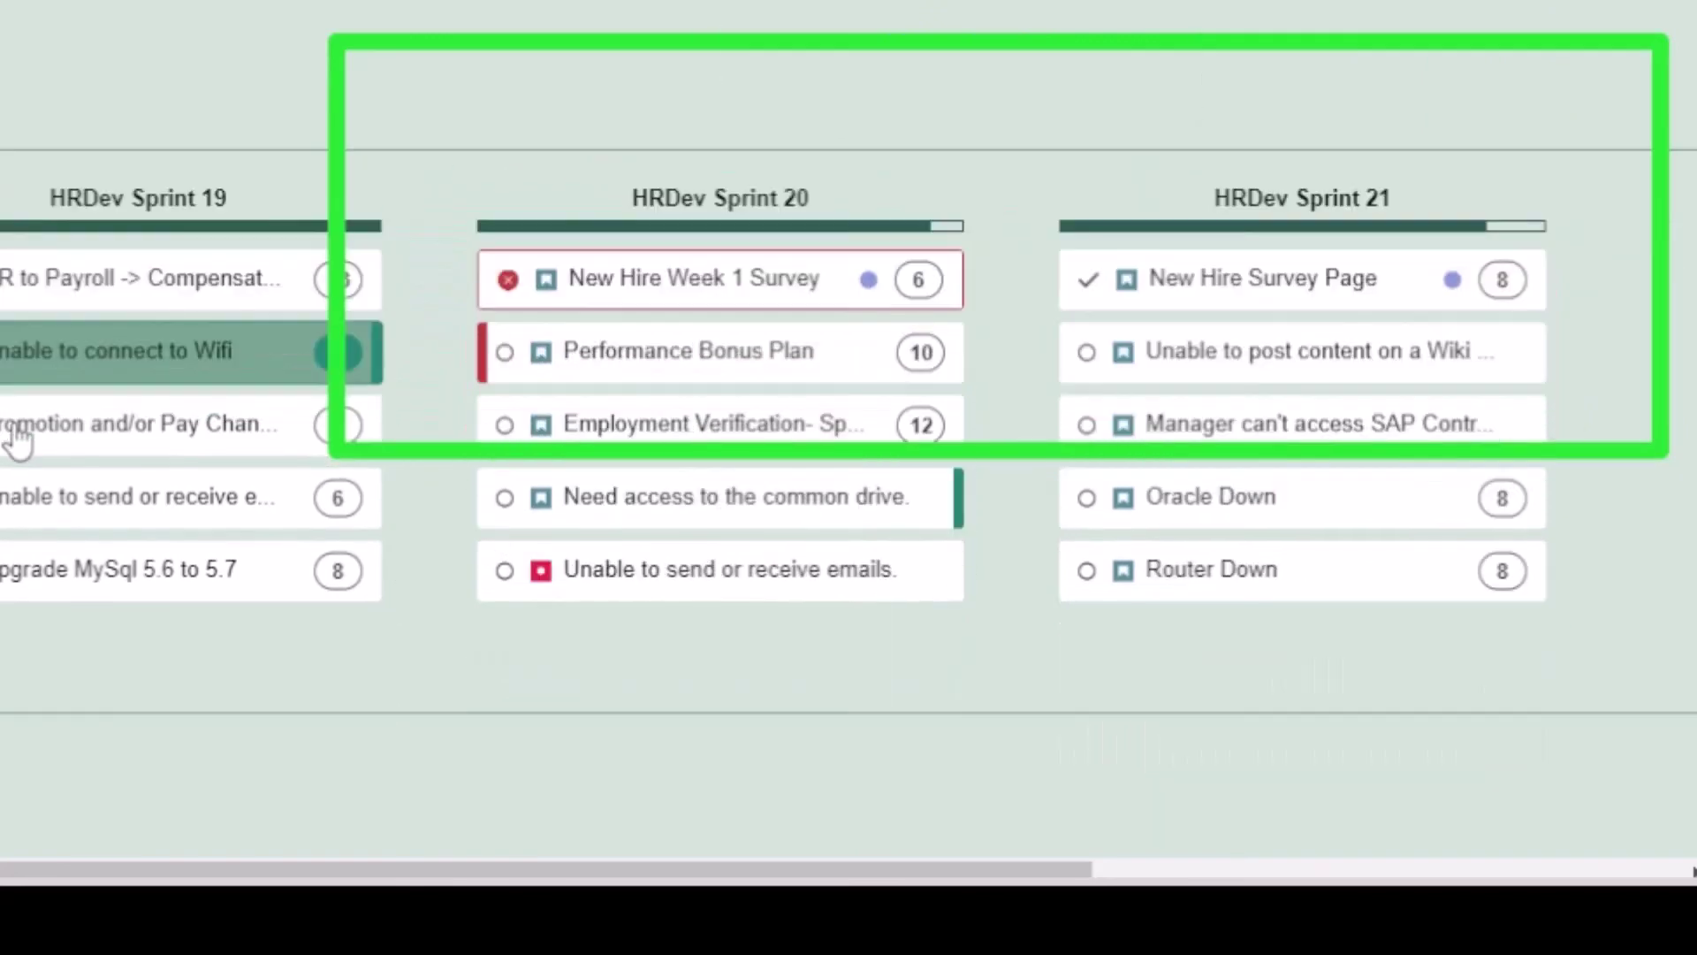